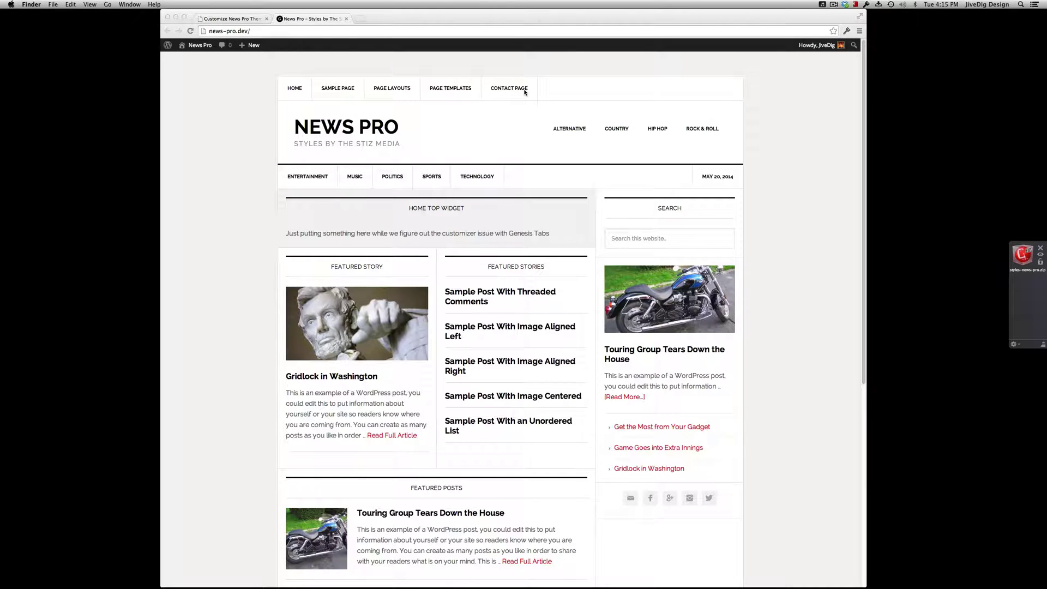
- Scroll through the live News Pro front page with its featured stories, posts and footer menus
mouse_move(249, 45)
scroll(203, 188, down, 5)
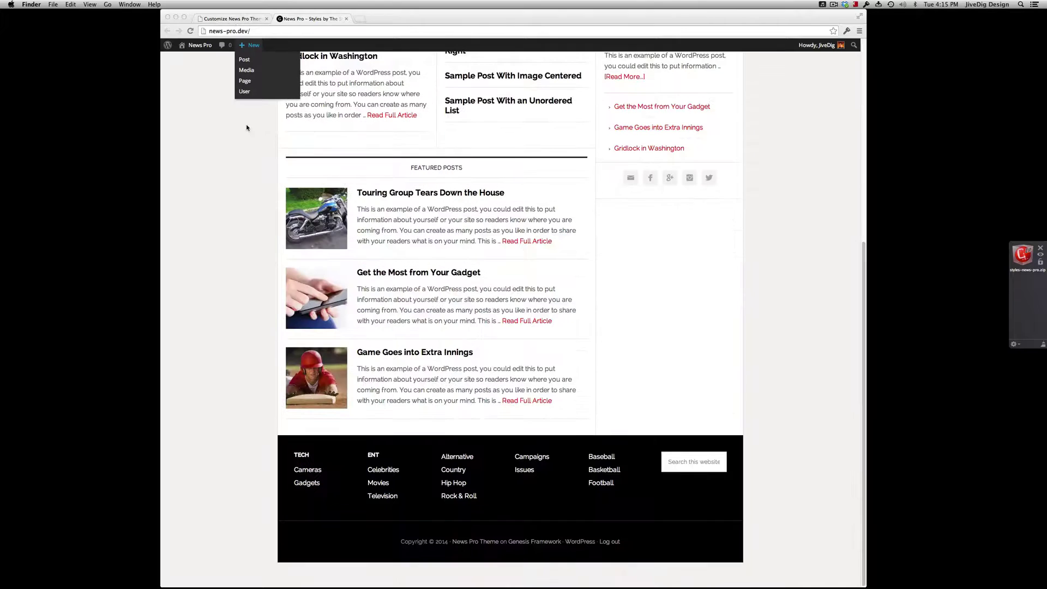
scroll(227, 244, up, 5)
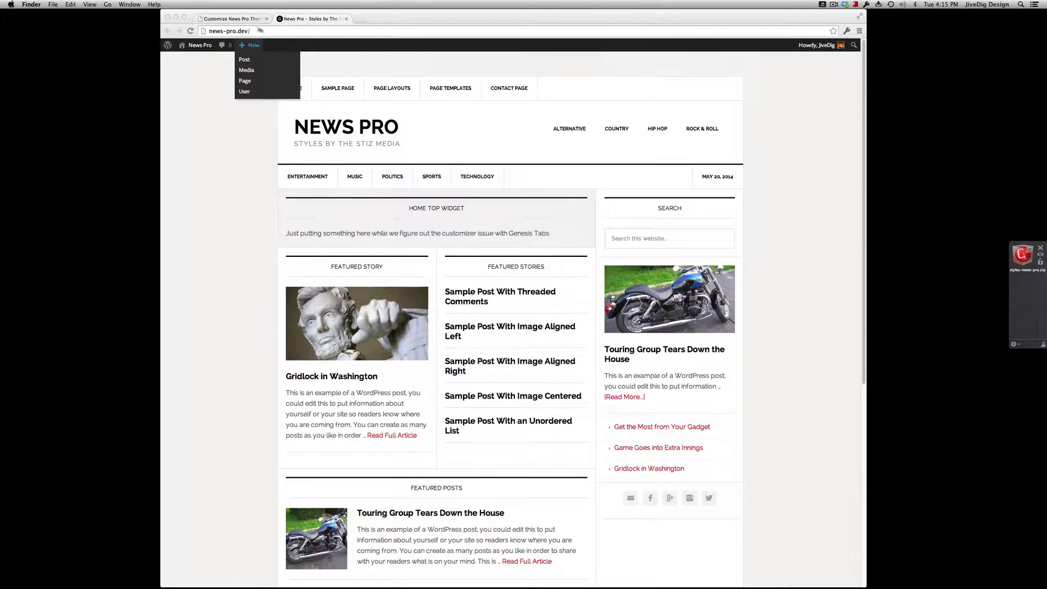
- Upload, install and activate the styles-news-pro.zip plugin from Plugins > Add New
click(232, 20)
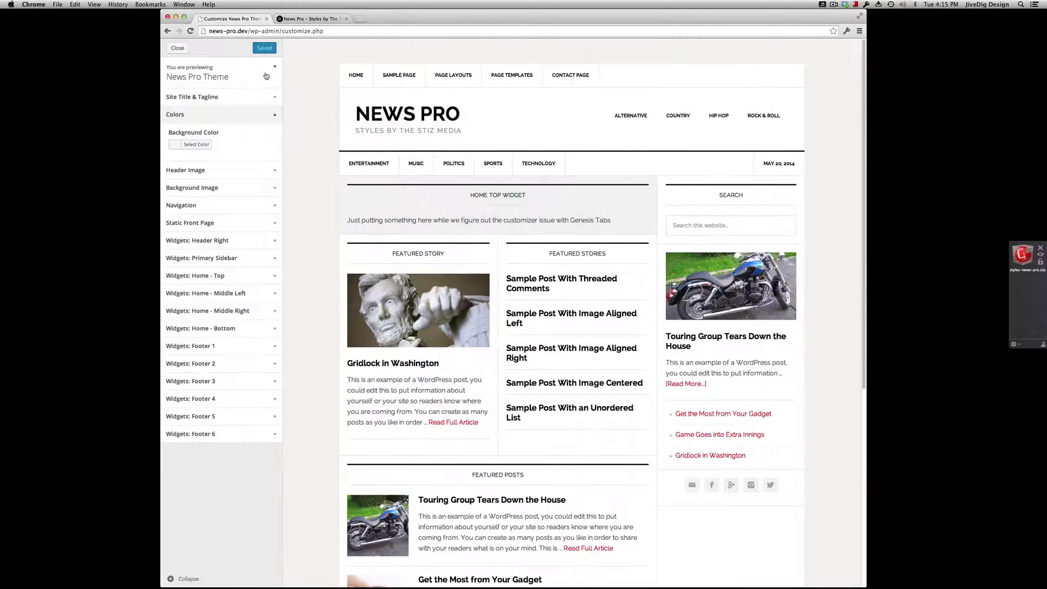
click(185, 48)
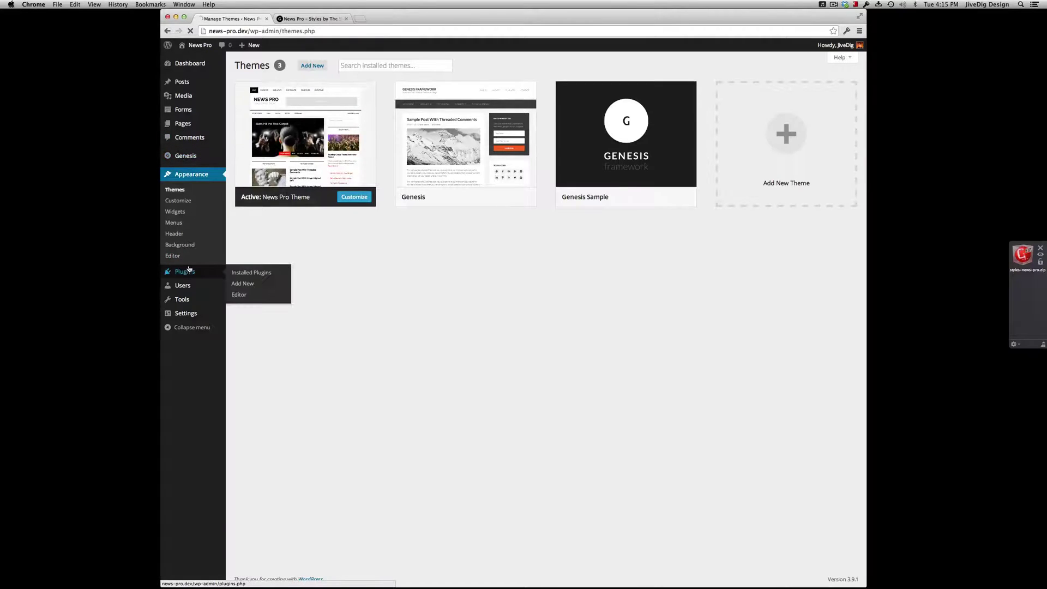
click(185, 271)
click(285, 66)
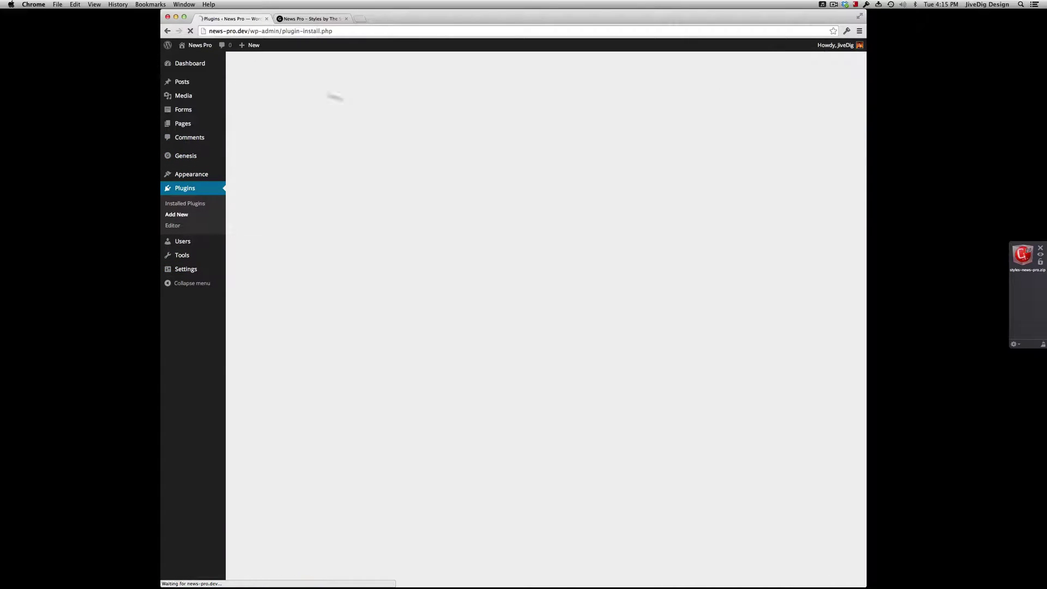
click(268, 82)
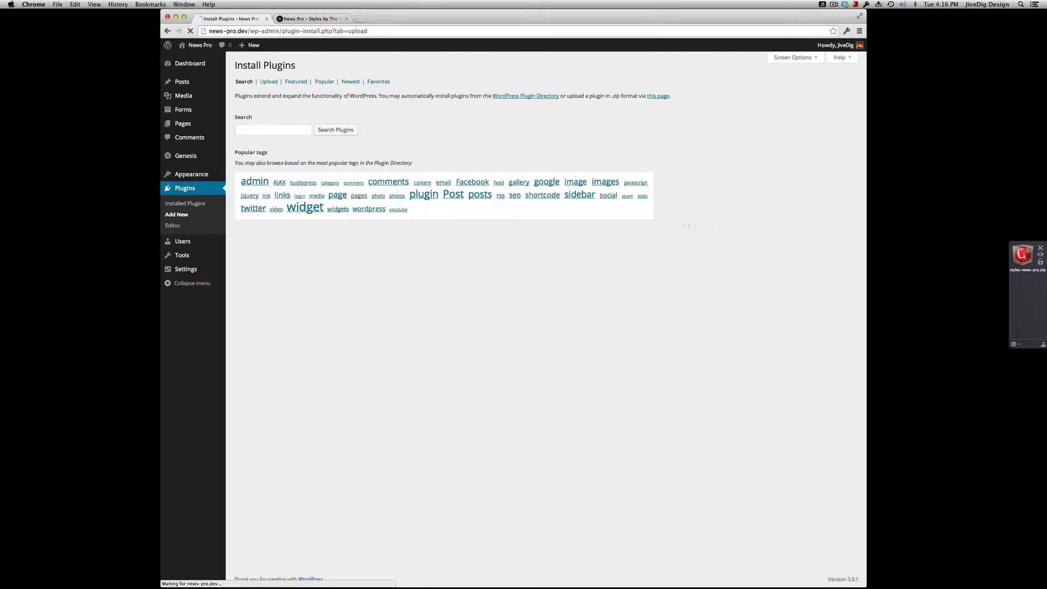
drag(1023, 254, 263, 131)
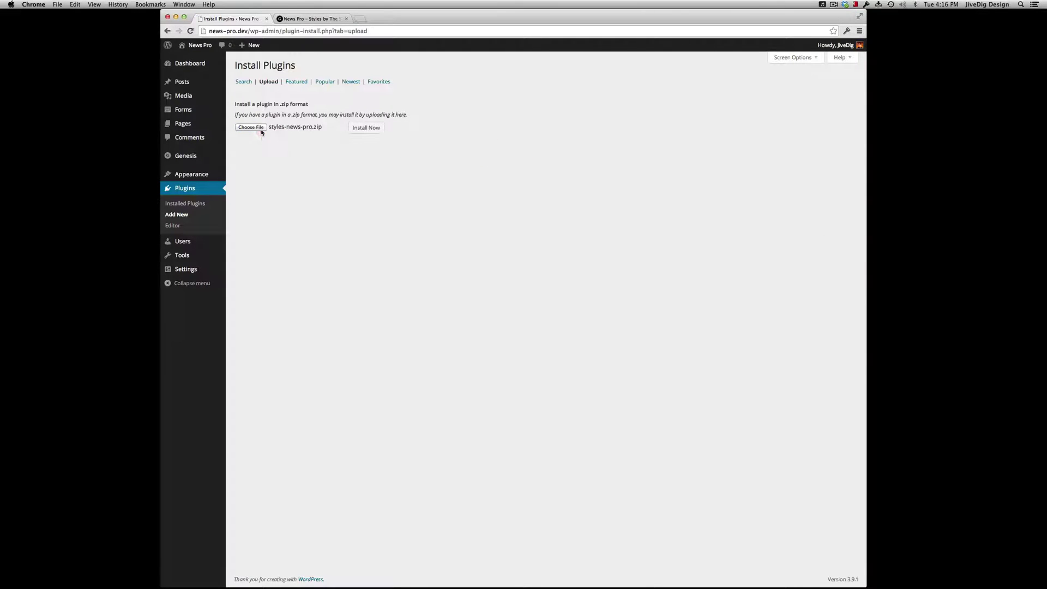
click(364, 128)
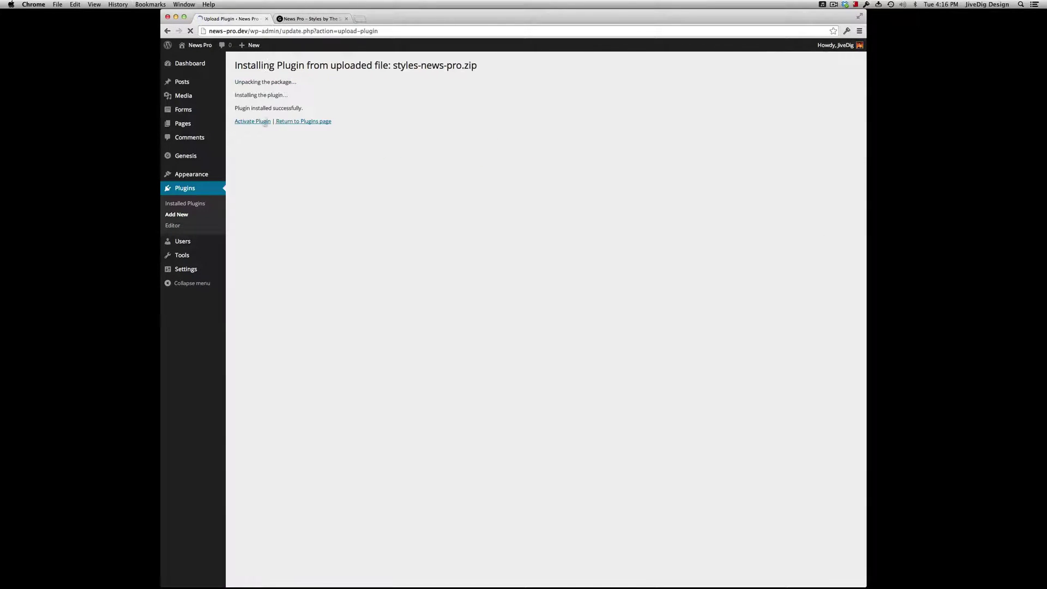
click(256, 121)
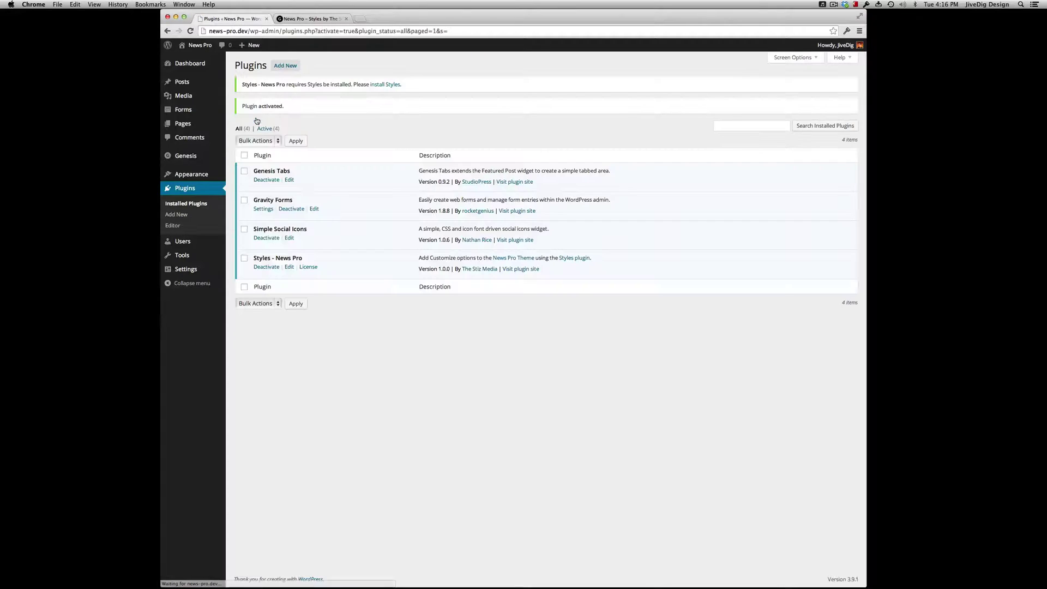
- Install and activate the required Styles 1.1.8 plugin from the notice
drag(241, 84, 421, 89)
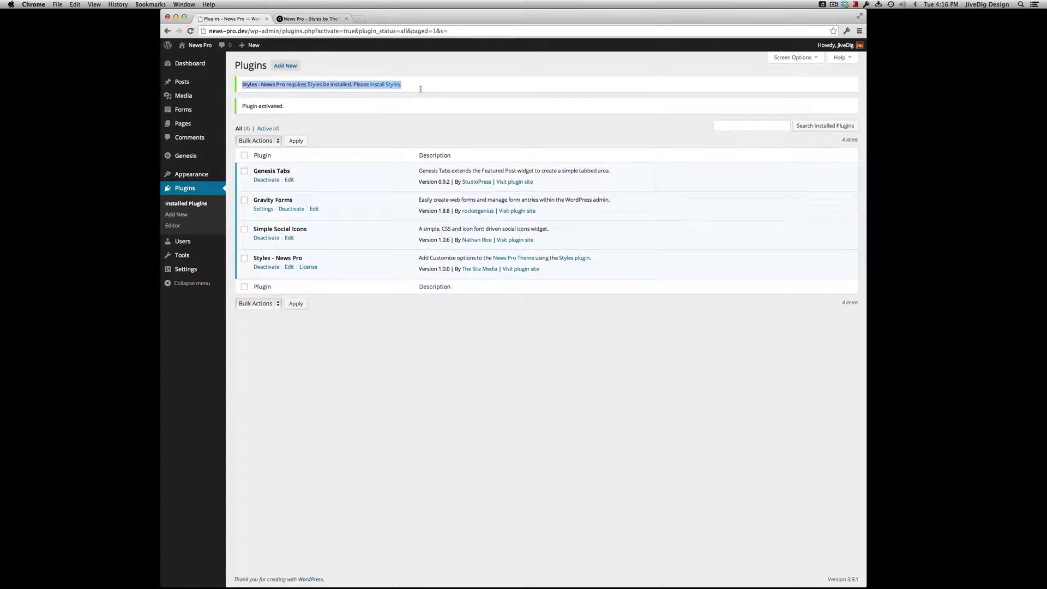
click(423, 89)
click(386, 85)
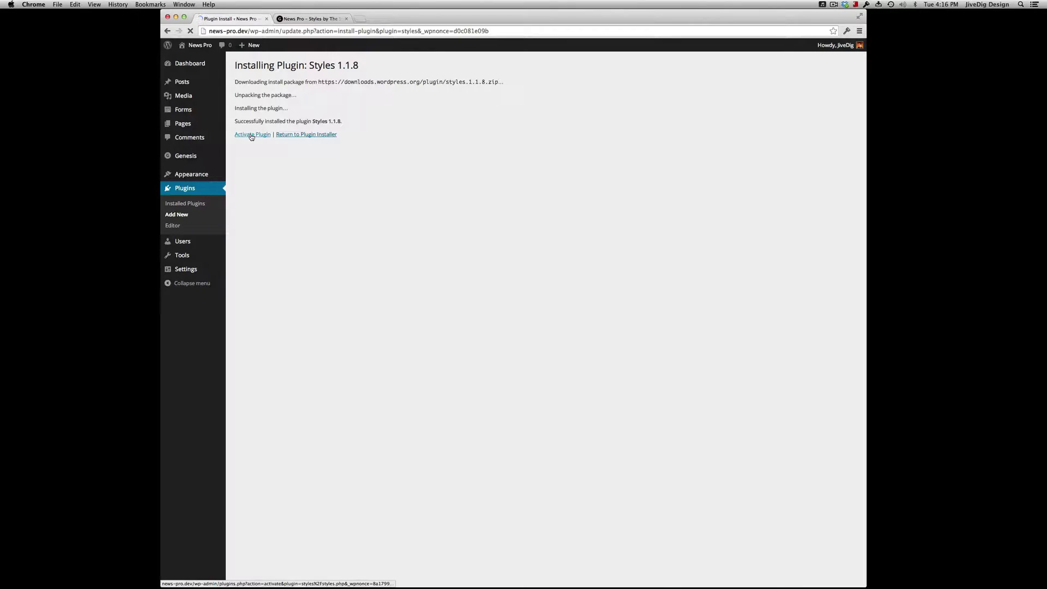
click(251, 136)
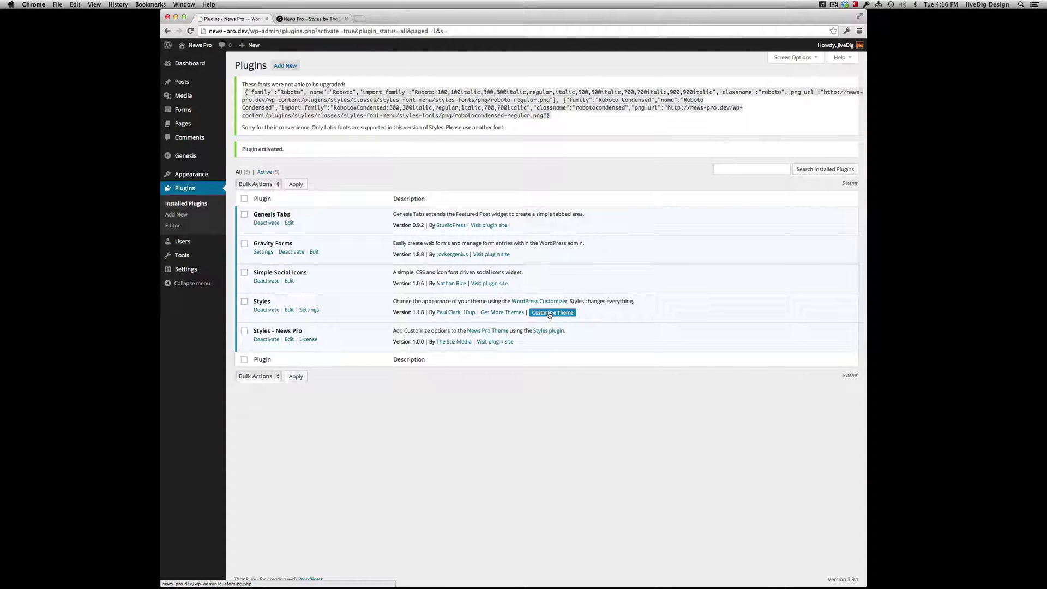
- View the Styles - News Pro license options, then open Appearance > Customize and scroll the preview
click(308, 340)
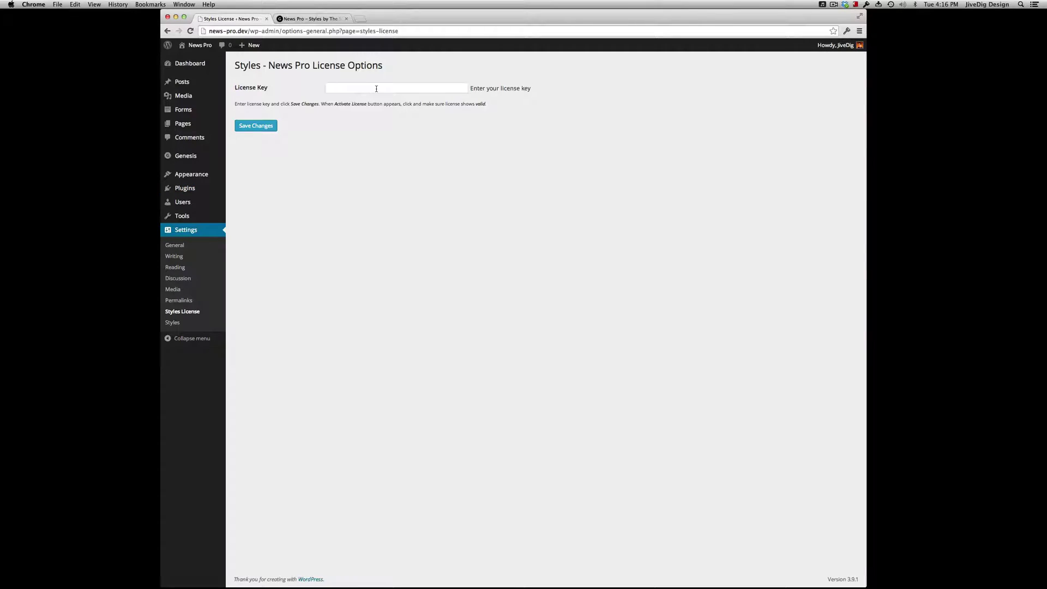
mouse_move(221, 178)
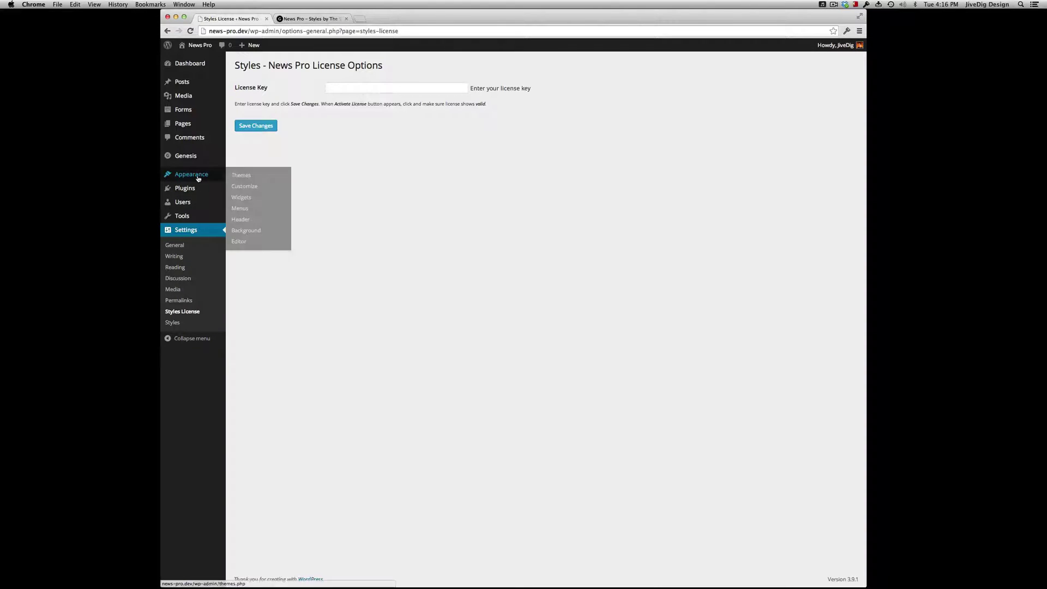
click(252, 187)
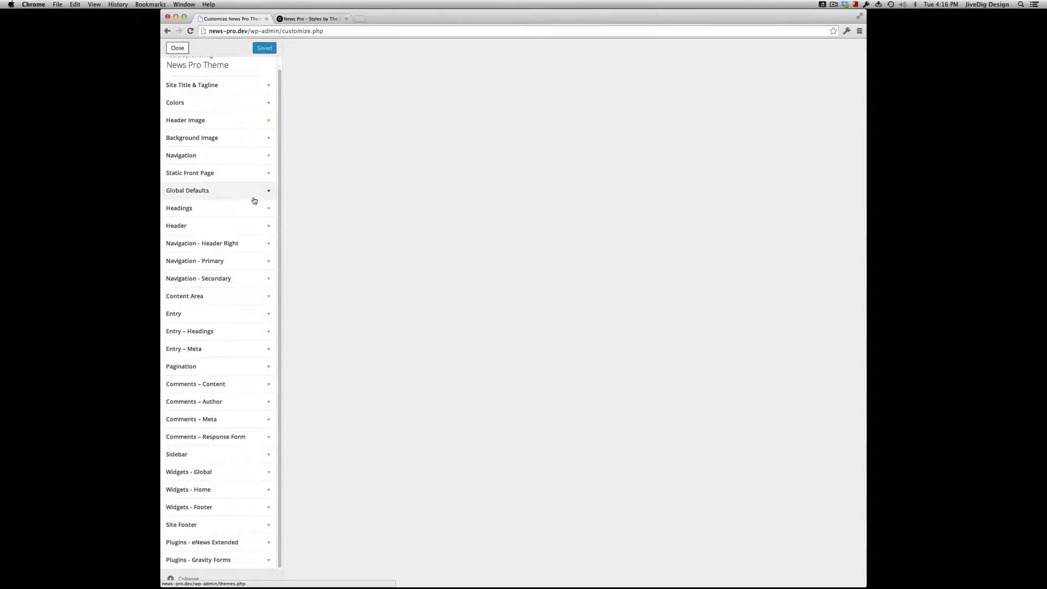
scroll(253, 203, up, 1)
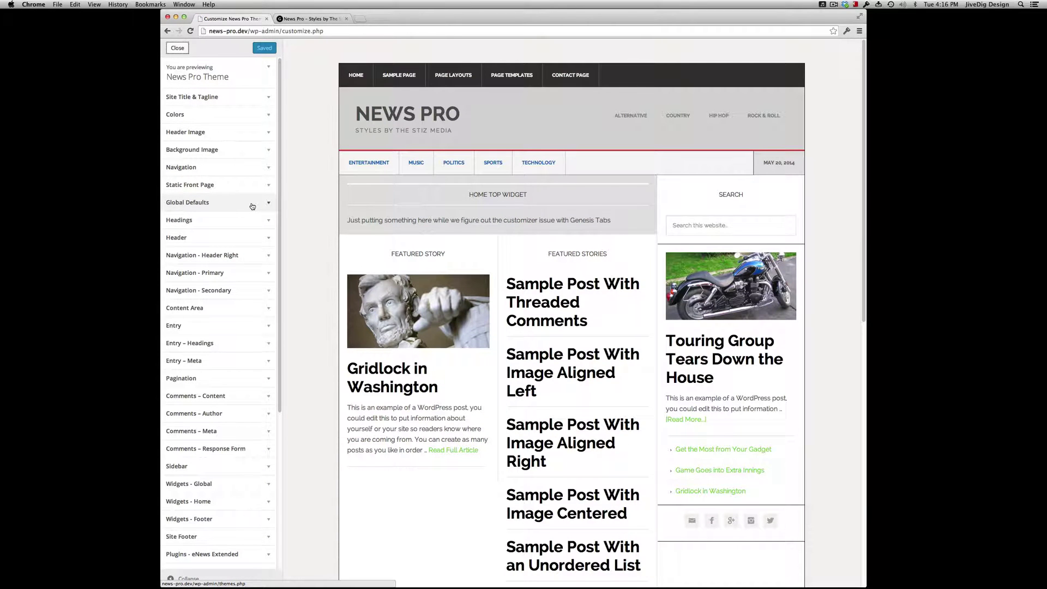
scroll(360, 198, down, 10)
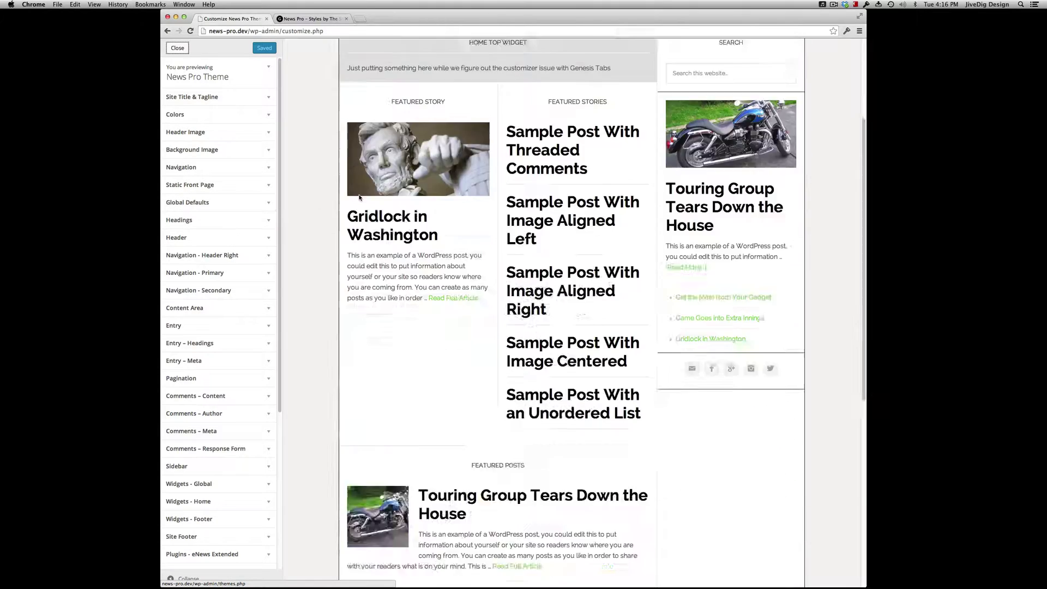
scroll(360, 198, up, 10)
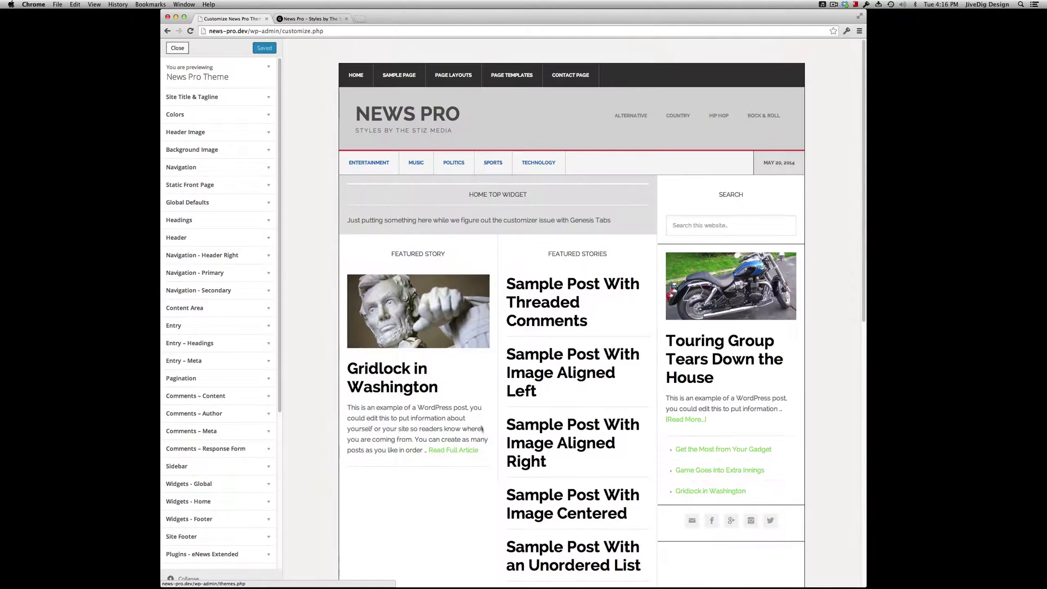
- Reset the customizer settings by entering RESET on the Settings > Styles page and saving
click(182, 51)
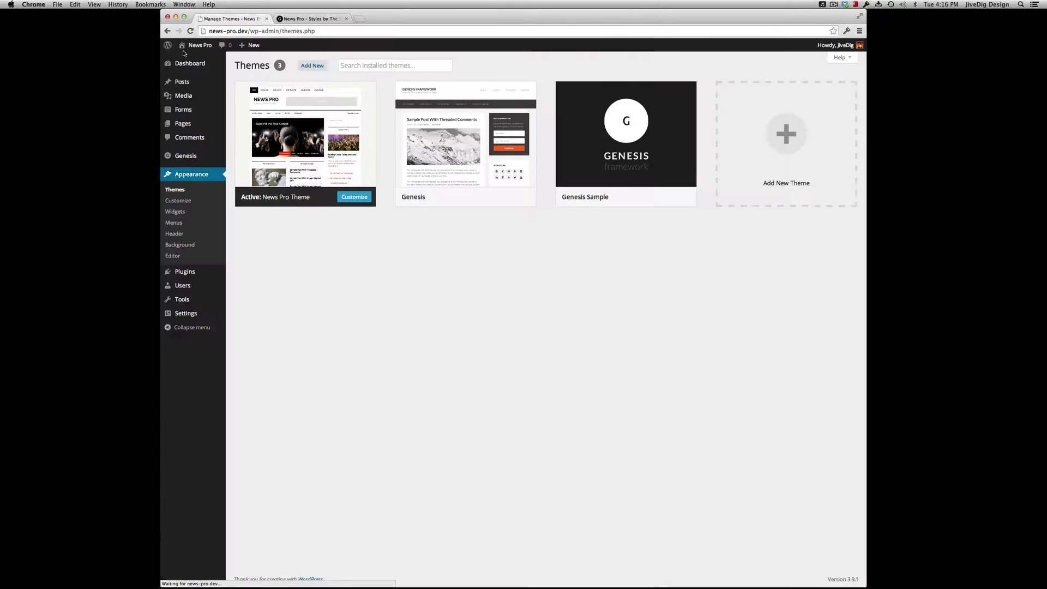
mouse_move(194, 312)
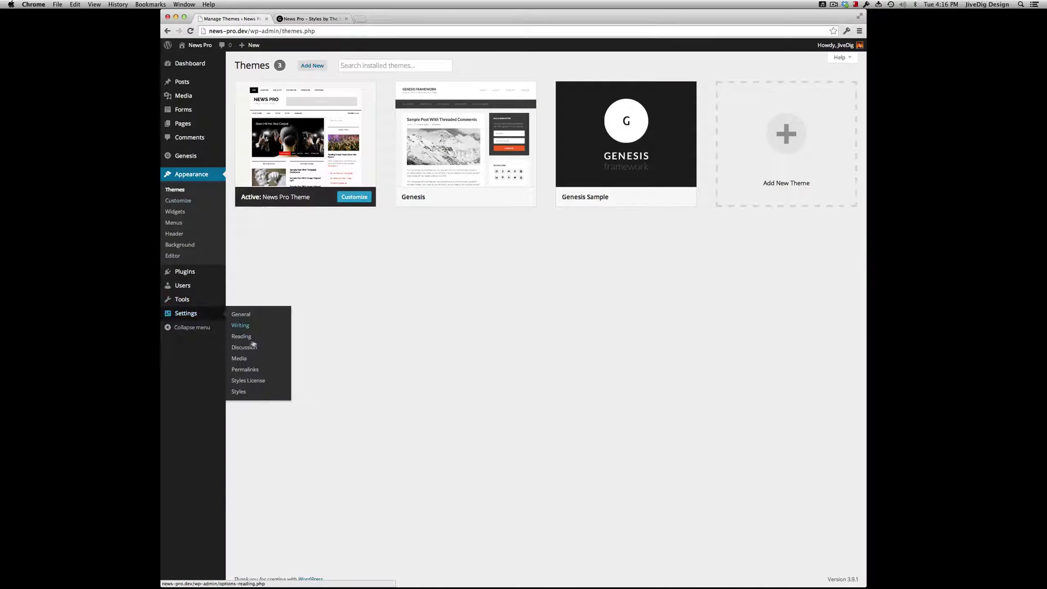
click(253, 392)
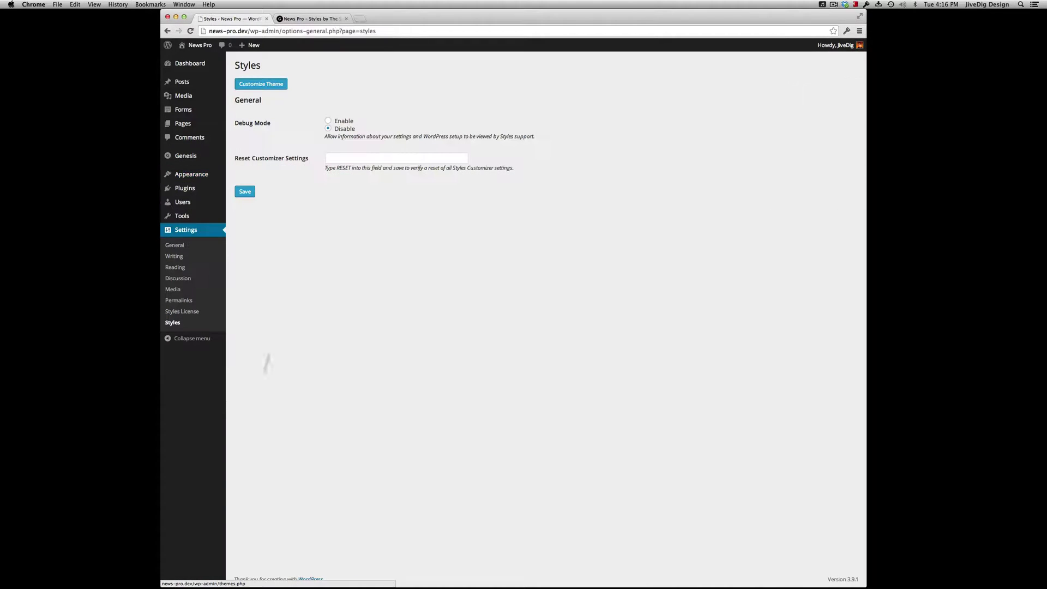
click(349, 158)
text(RESET)
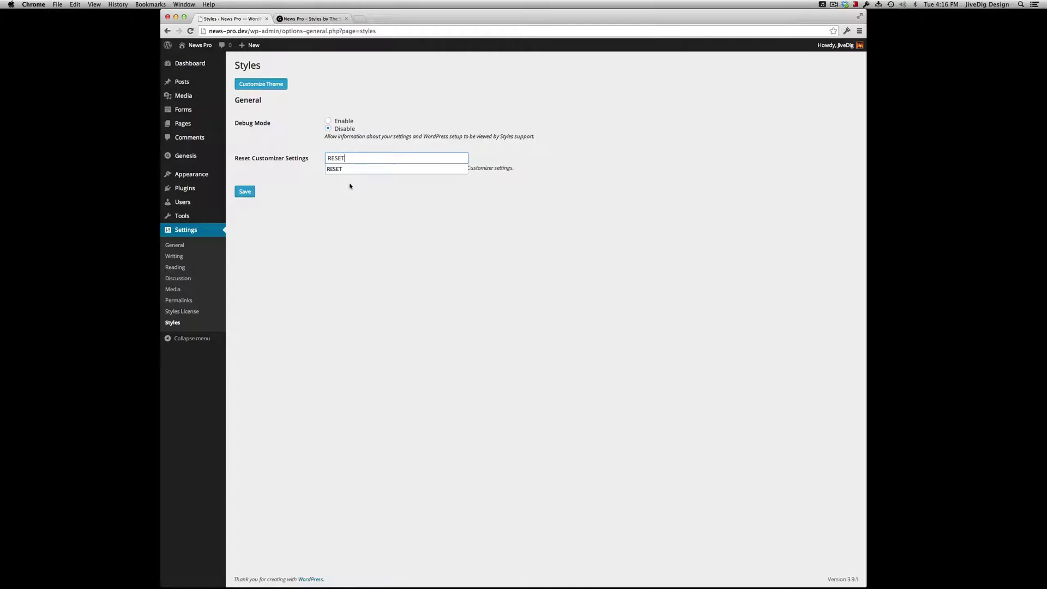
click(245, 192)
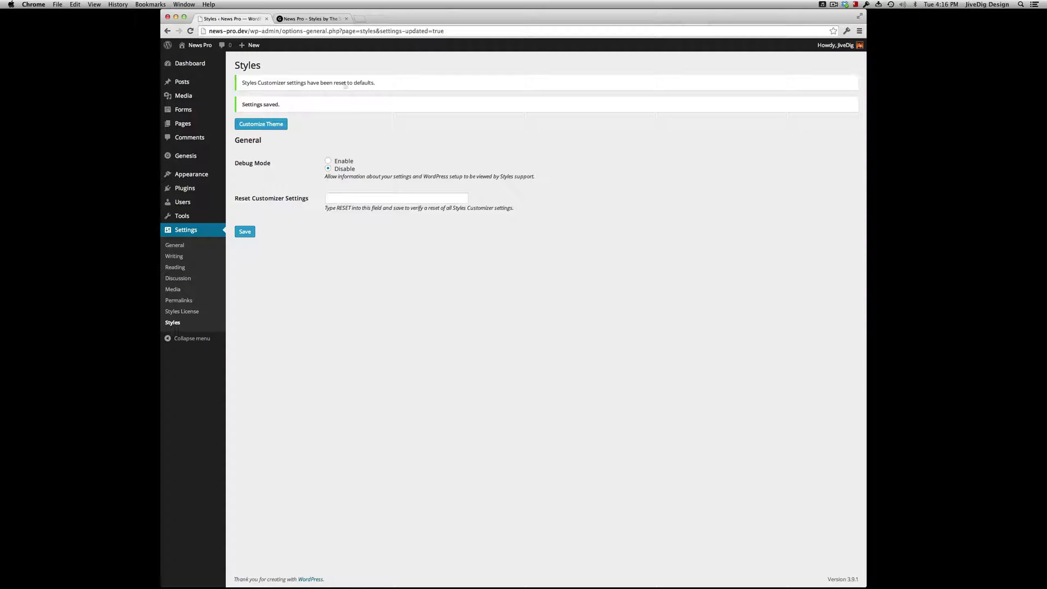
- Check the live site in the other tab, then reopen the theme customizer
click(314, 20)
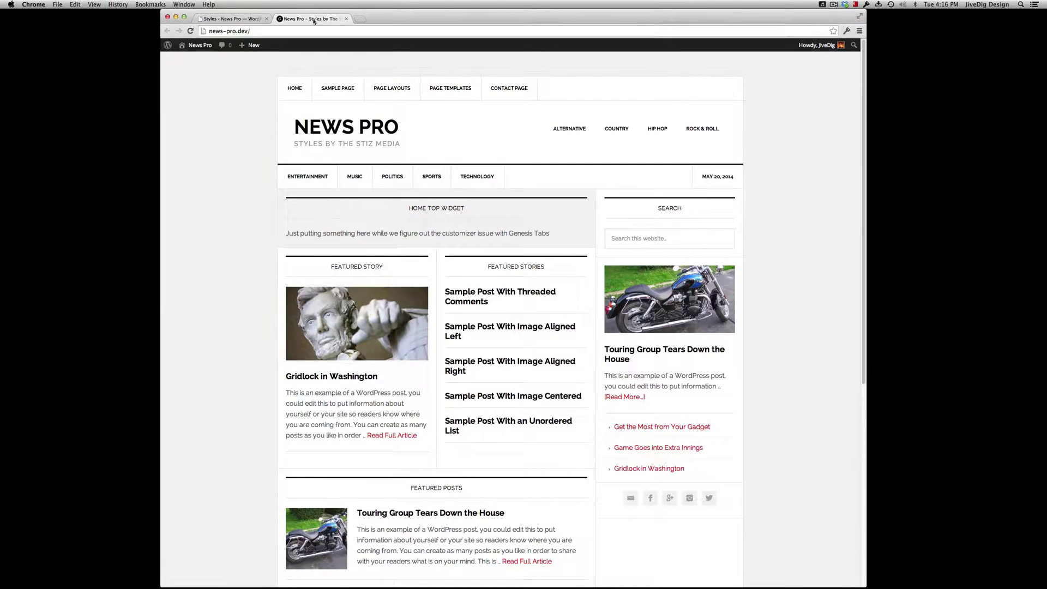
click(259, 19)
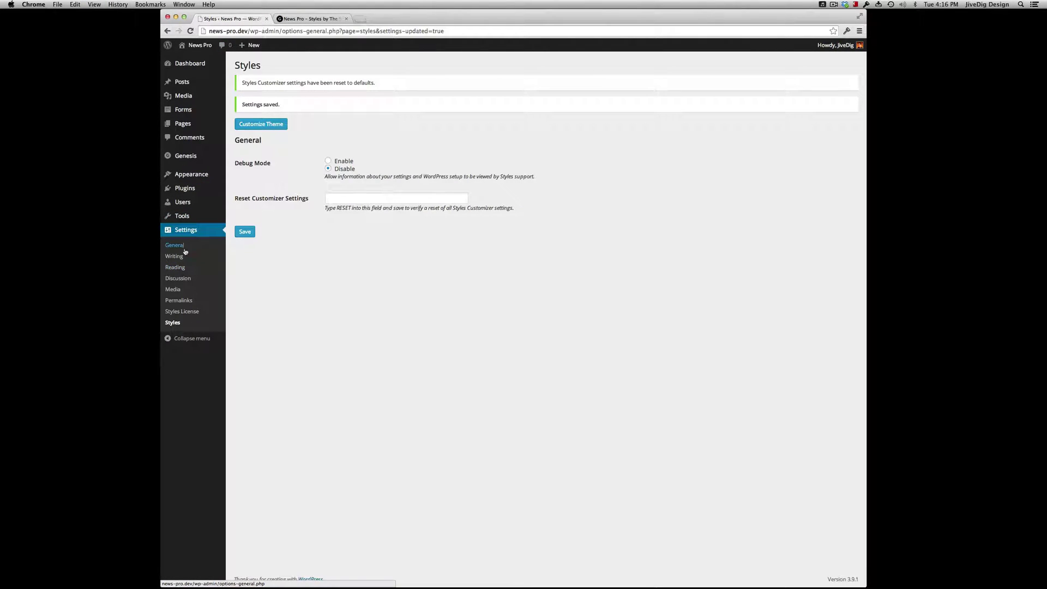
click(260, 124)
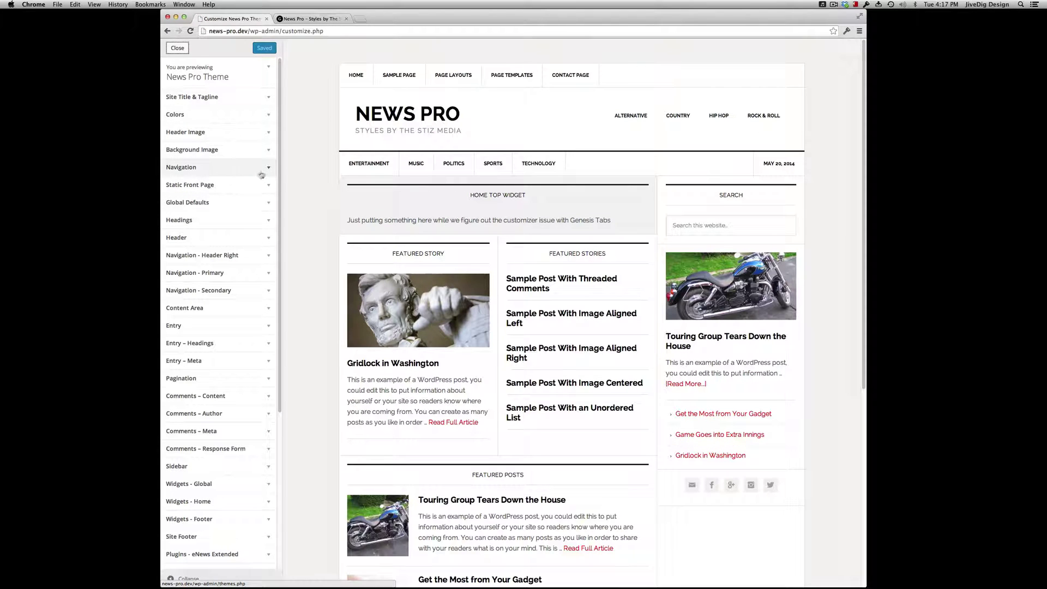
- Give the site background a light grey colour
click(196, 115)
click(175, 145)
click(175, 172)
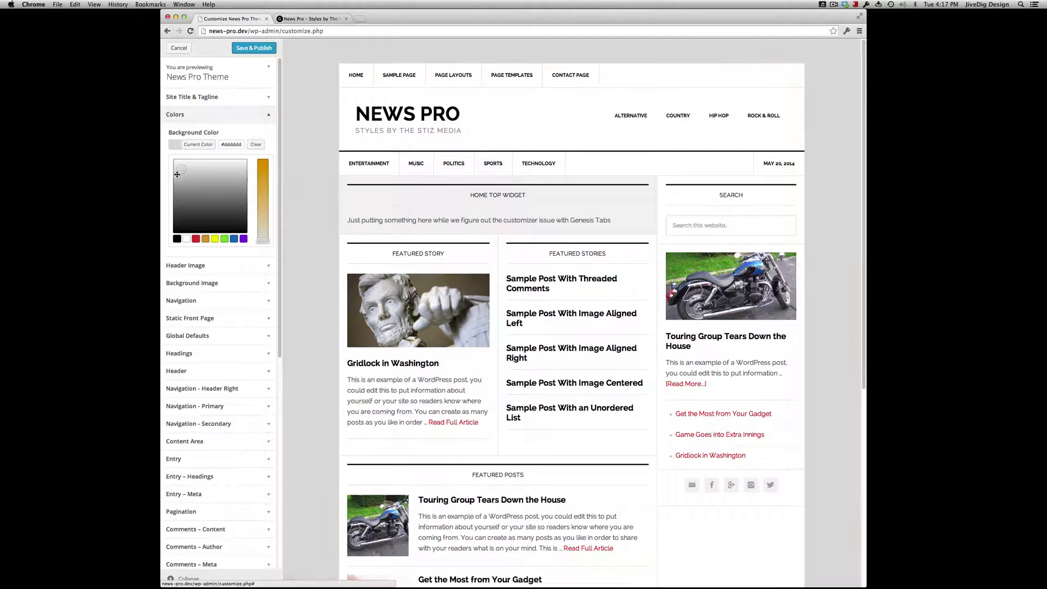
click(176, 145)
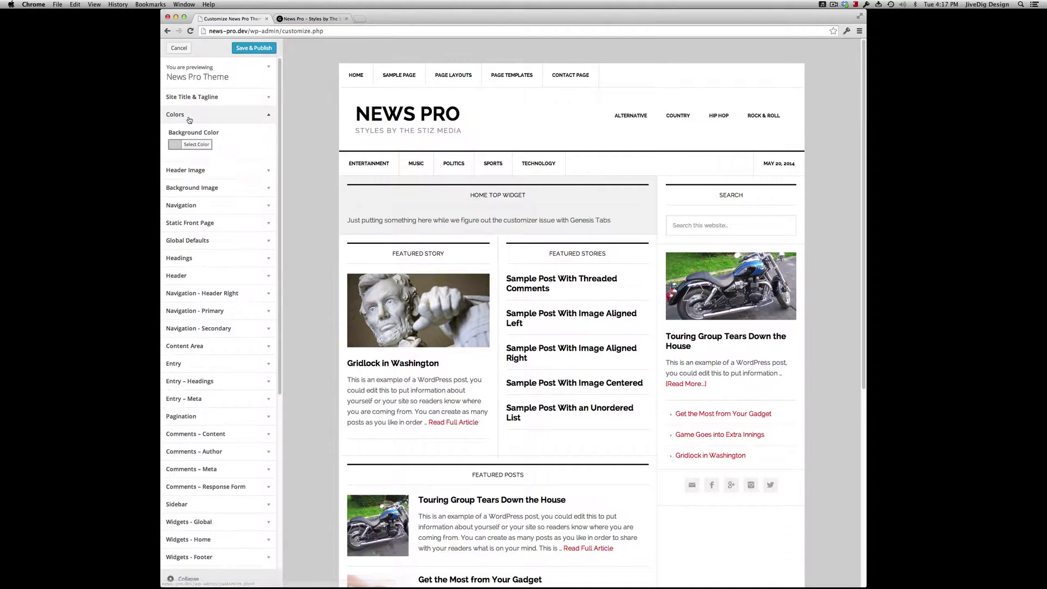
click(190, 115)
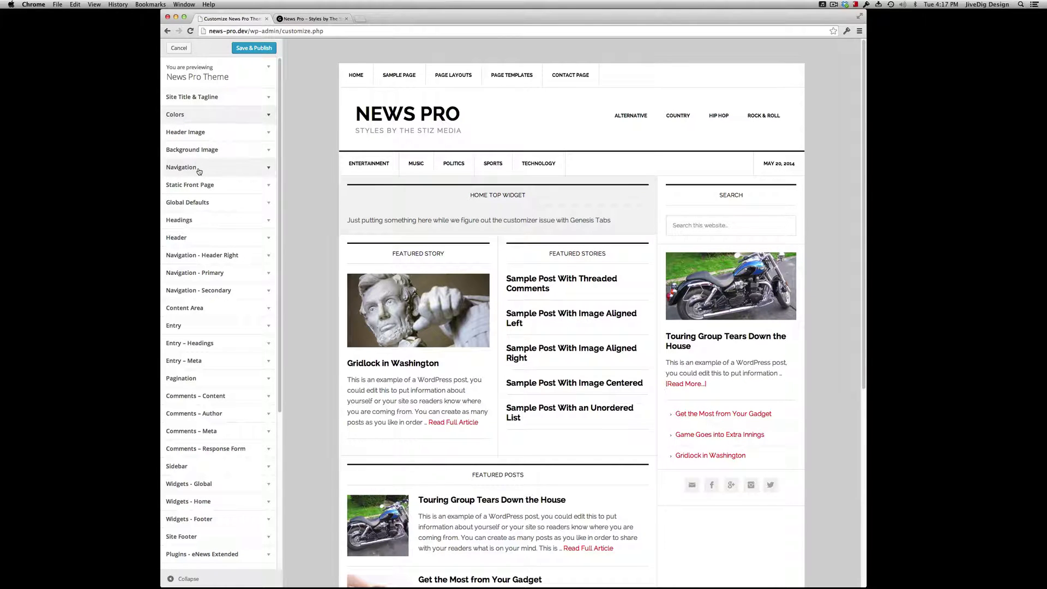
- Set the Site Header background to blue #1e73be and the site title text to white #ffffff
click(221, 237)
click(197, 267)
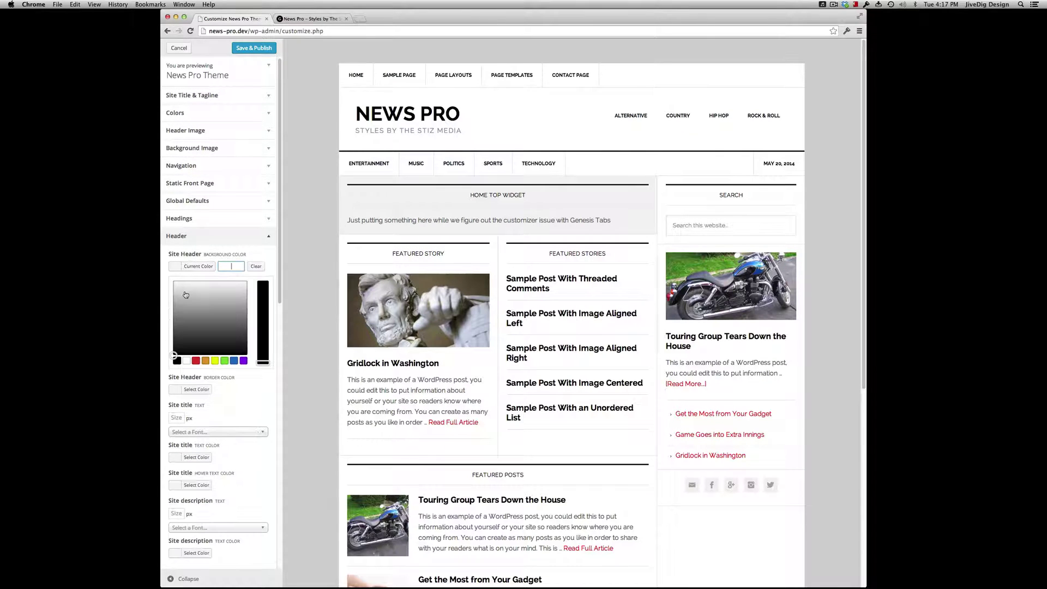
drag(174, 284, 172, 296)
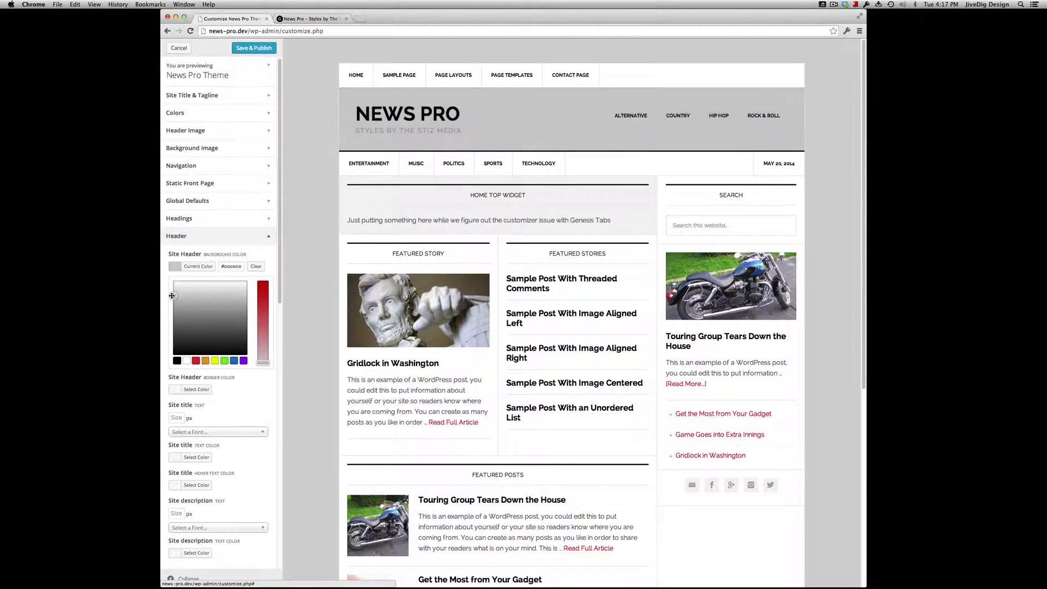
click(234, 360)
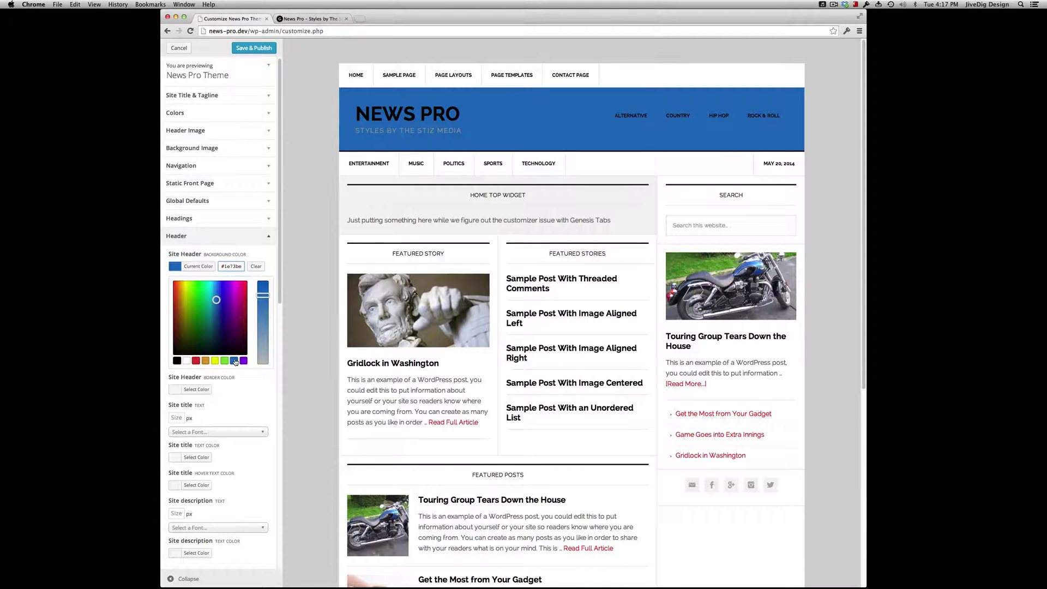
click(173, 267)
click(177, 362)
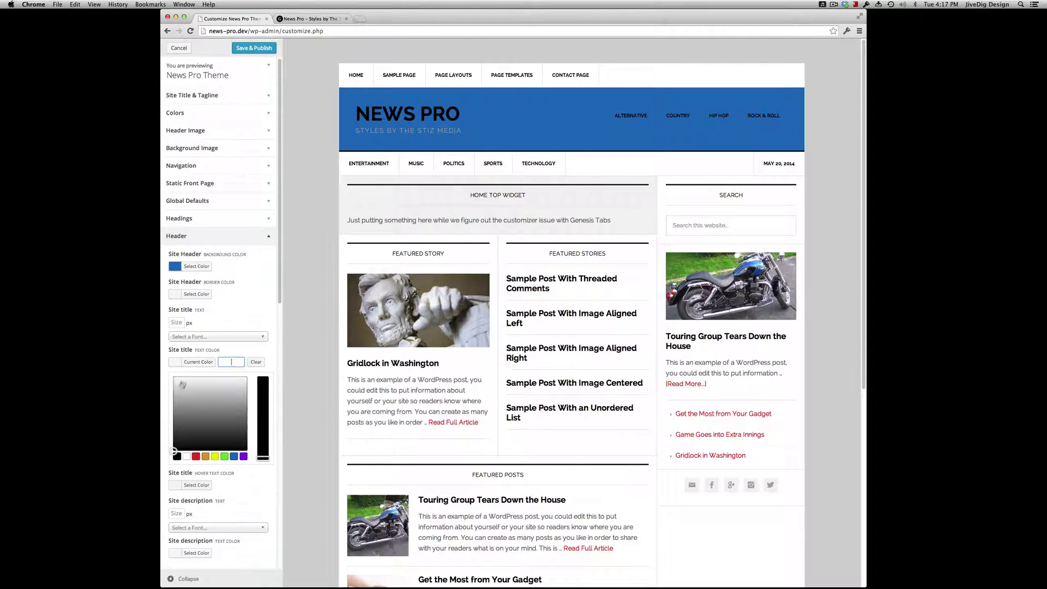
scroll(231, 362, down, 3)
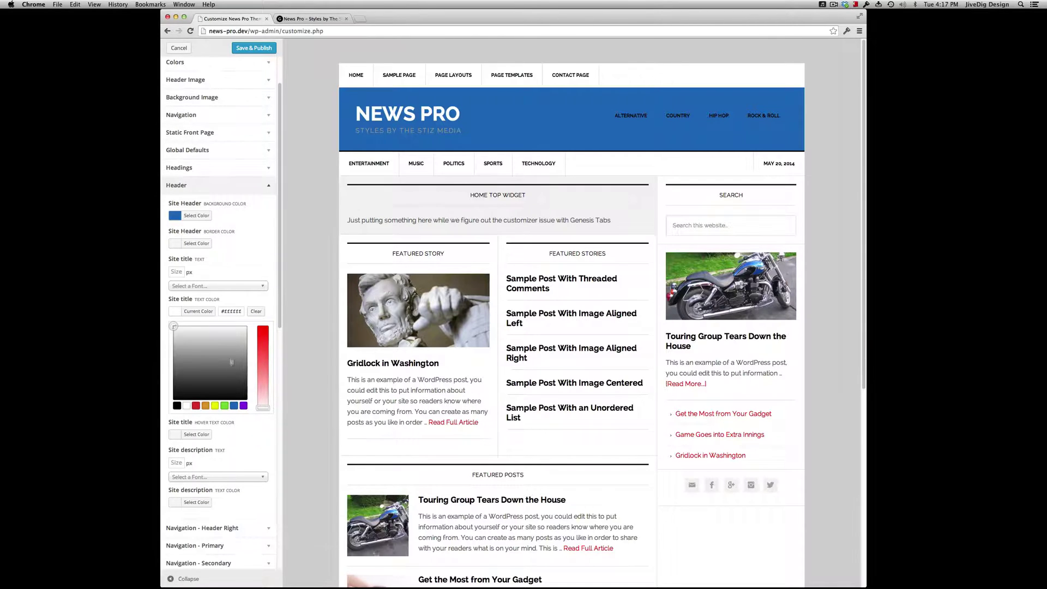
scroll(212, 393, down, 1)
- Set the Navigation - Header Right menu item text colour to white #ffffff
click(215, 510)
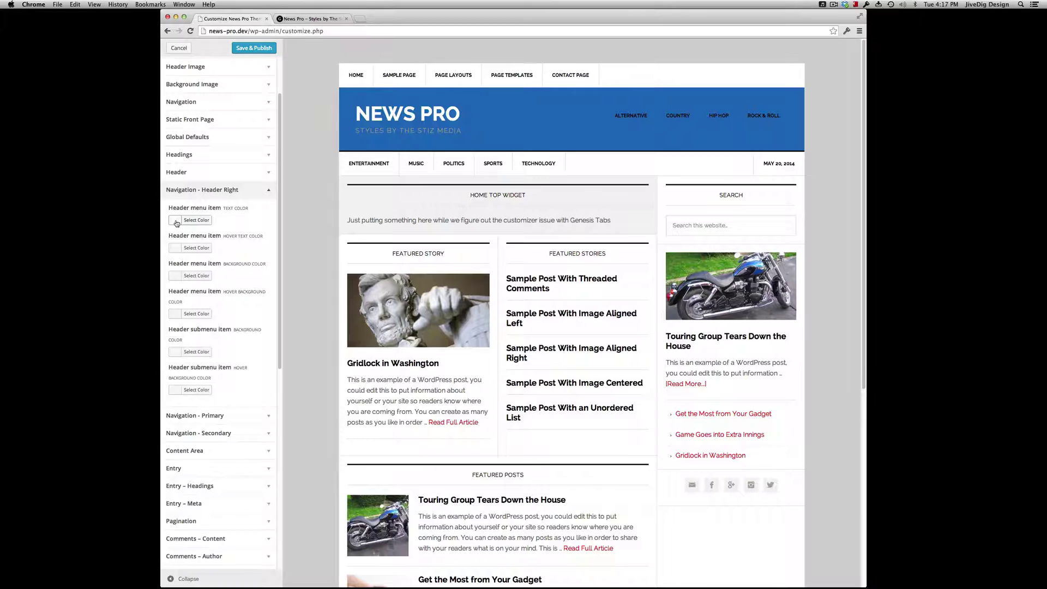
click(176, 221)
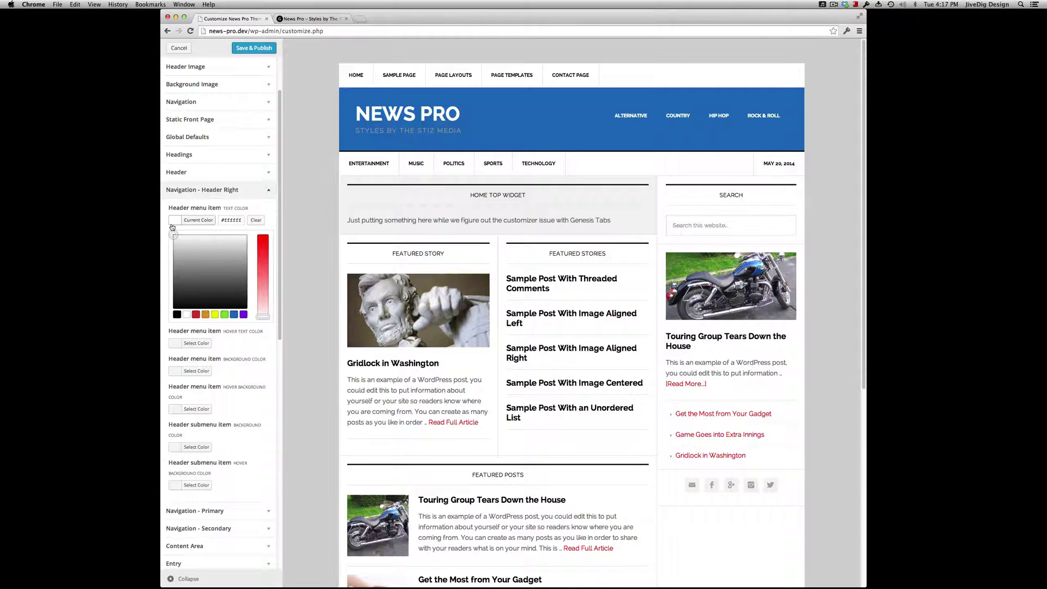
click(173, 221)
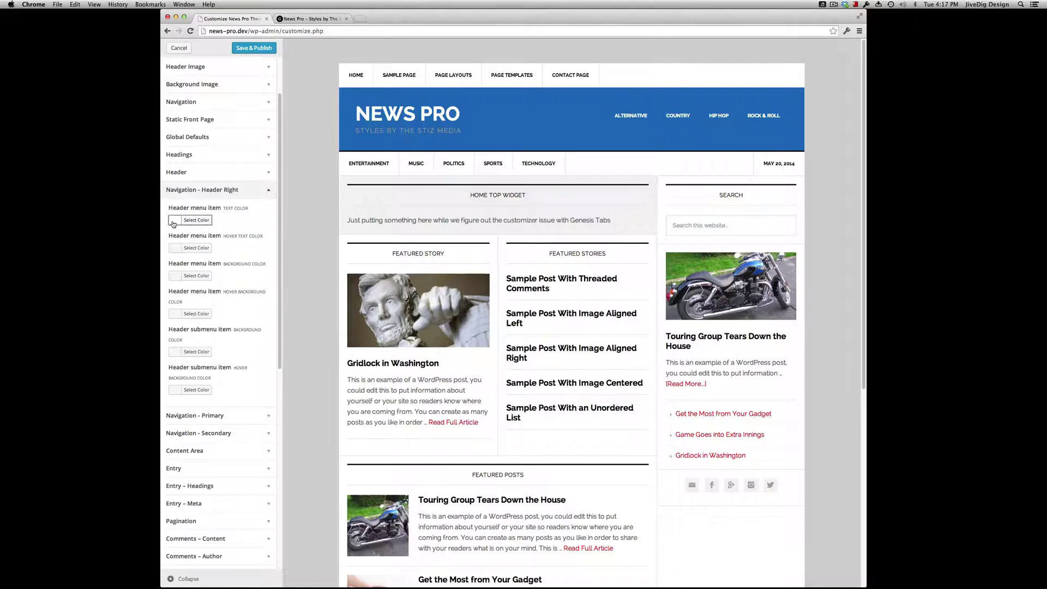
click(180, 192)
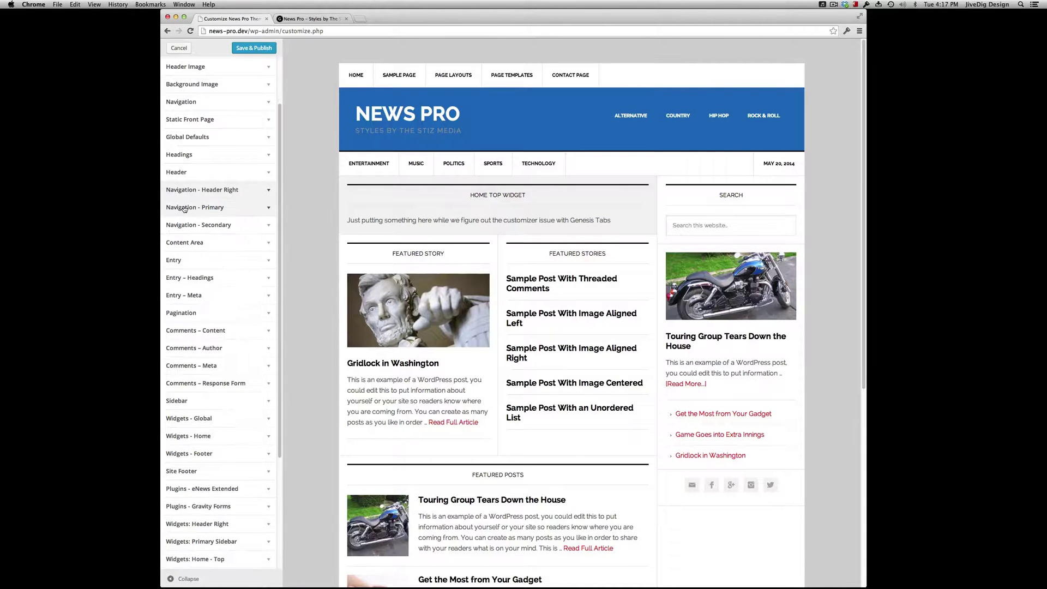
- Give the primary navigation bar a light blue #6595bf background
click(184, 208)
click(174, 240)
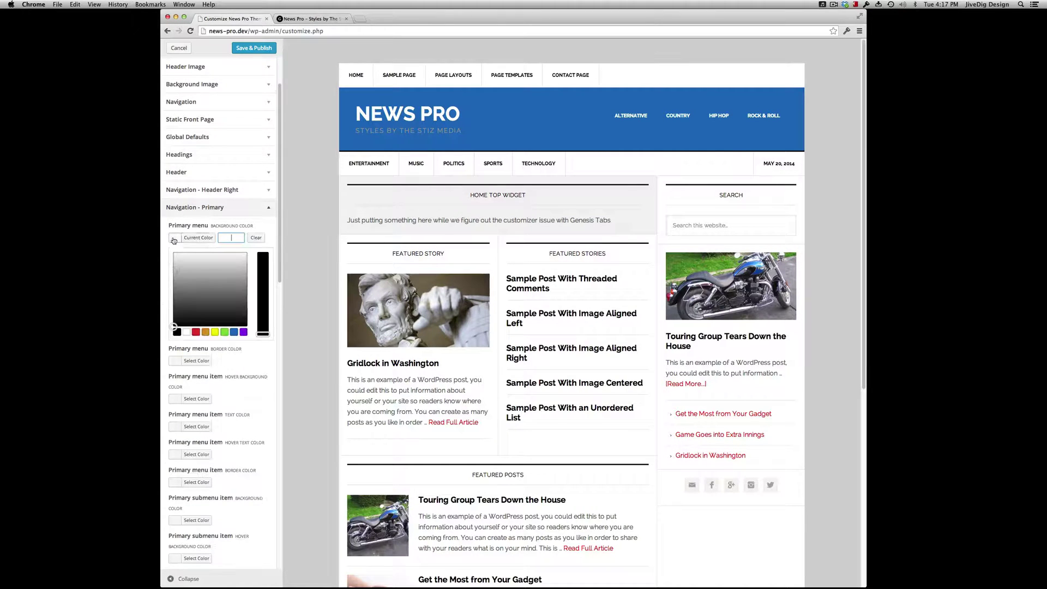
click(234, 332)
click(263, 304)
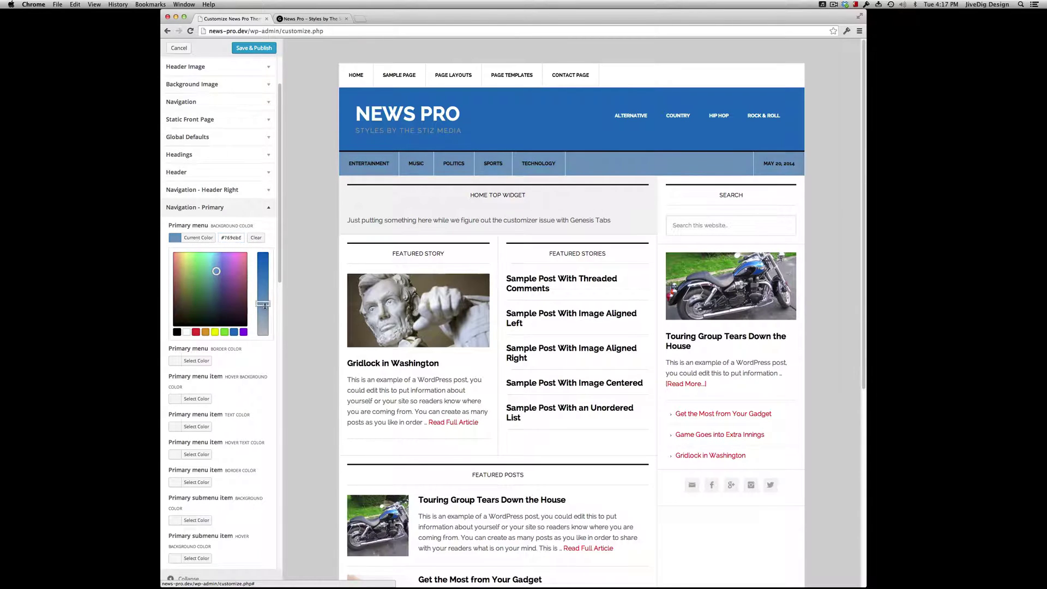
drag(264, 305, 264, 336)
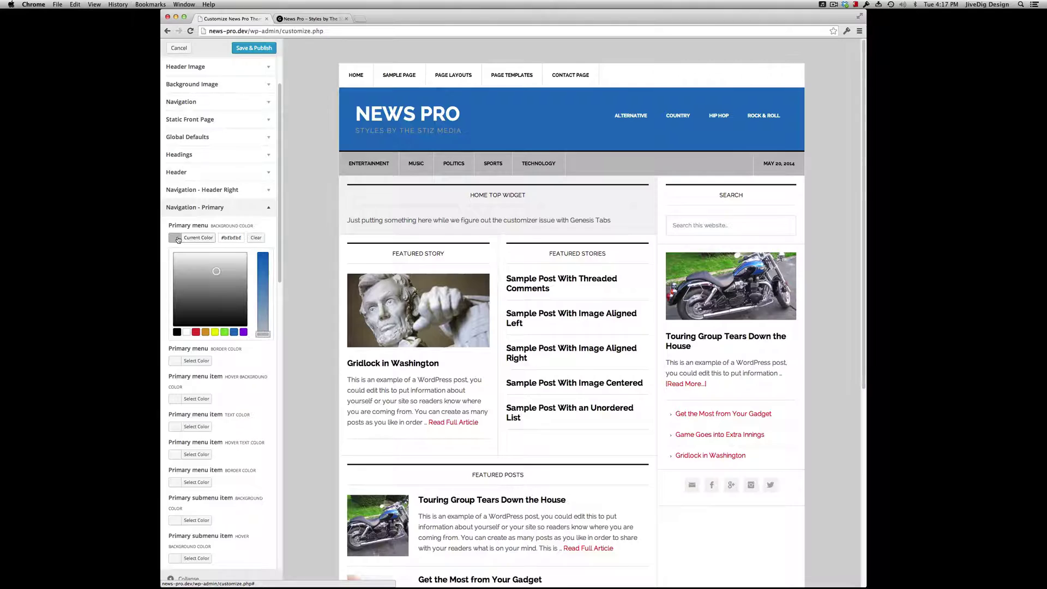
click(234, 332)
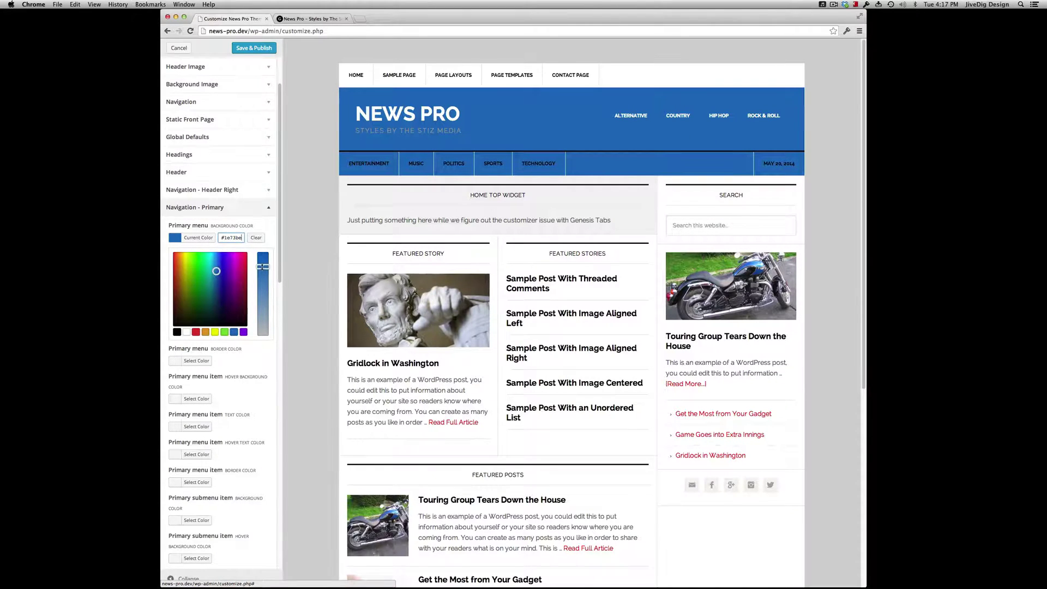
drag(263, 266, 262, 296)
click(176, 238)
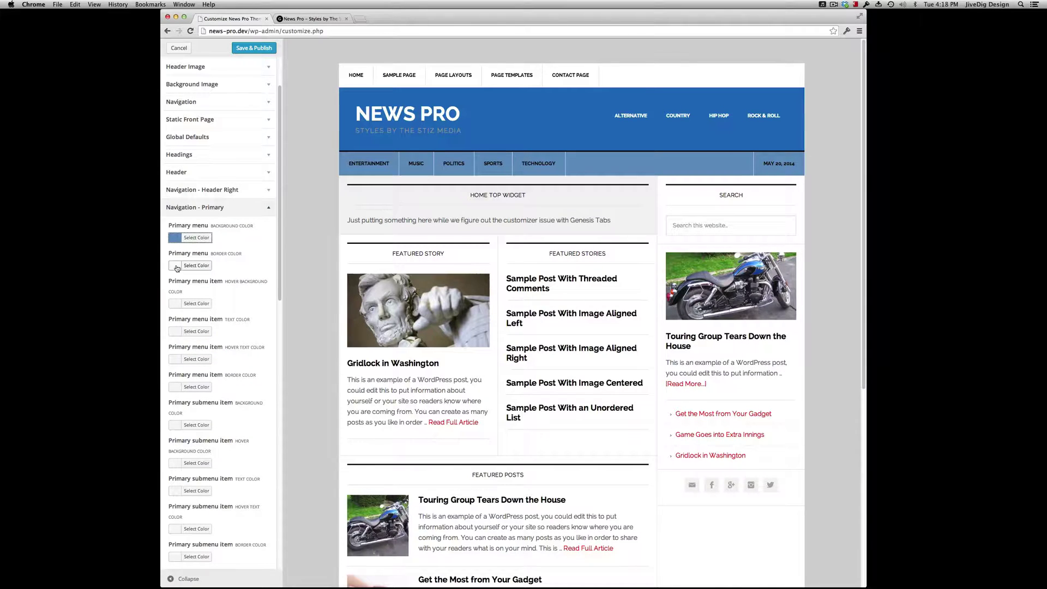
- Set the primary navigation border colour to darker blue #0066bf
click(177, 267)
click(233, 360)
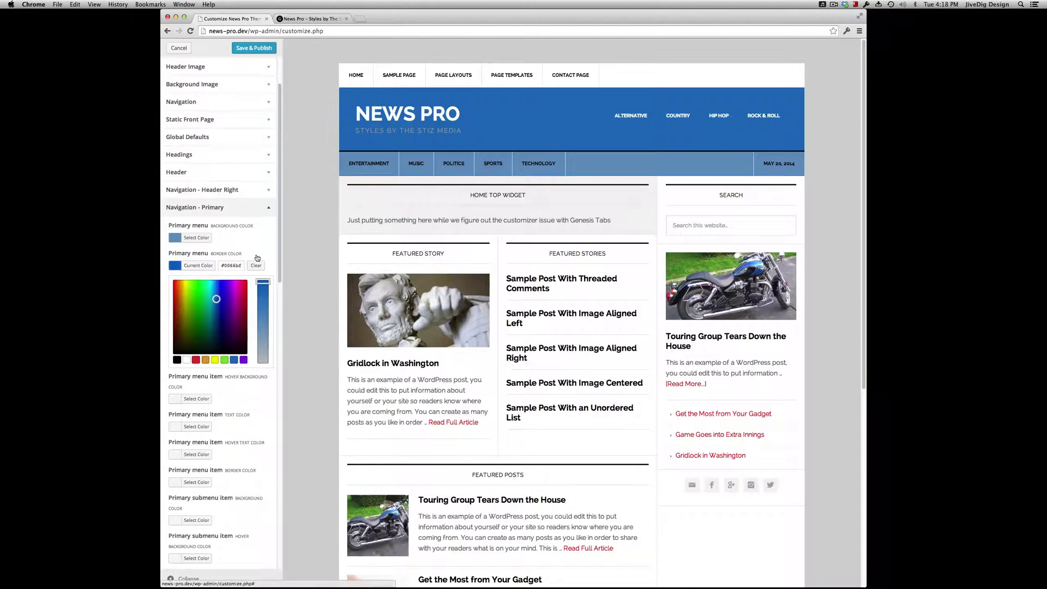
drag(261, 292, 263, 282)
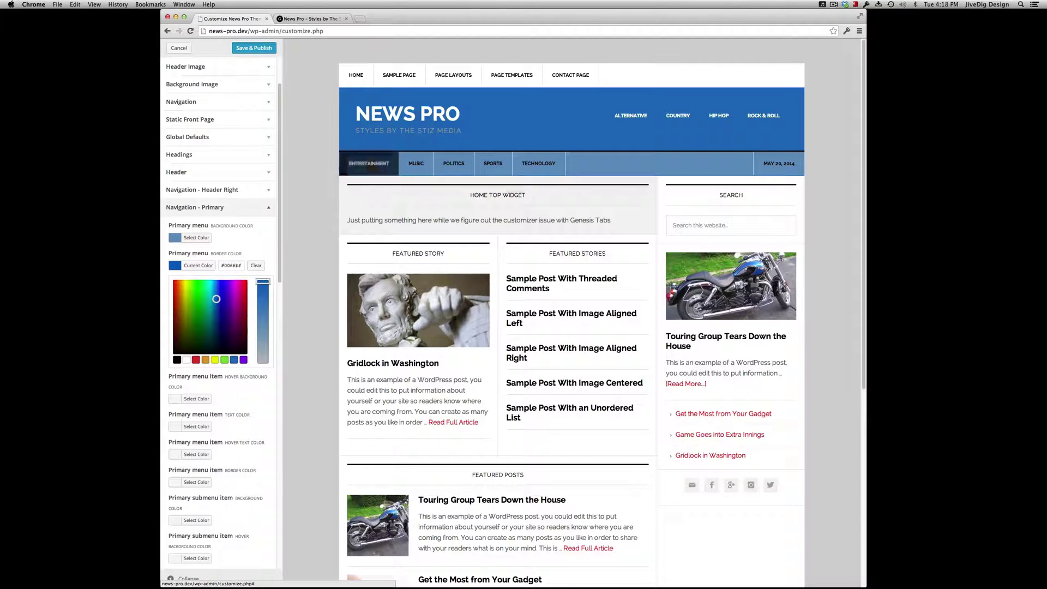
click(183, 266)
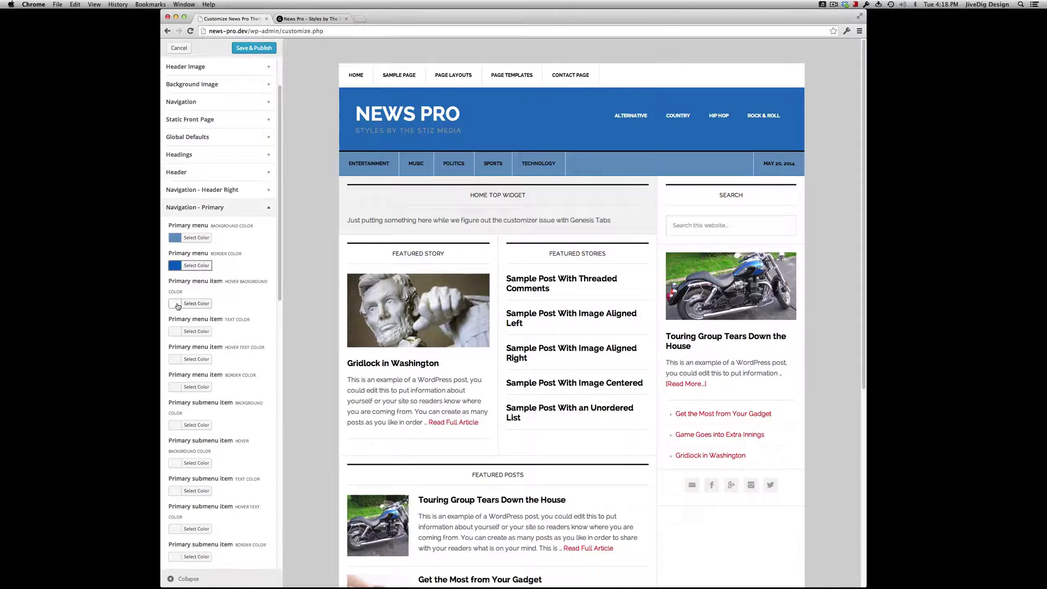
click(178, 329)
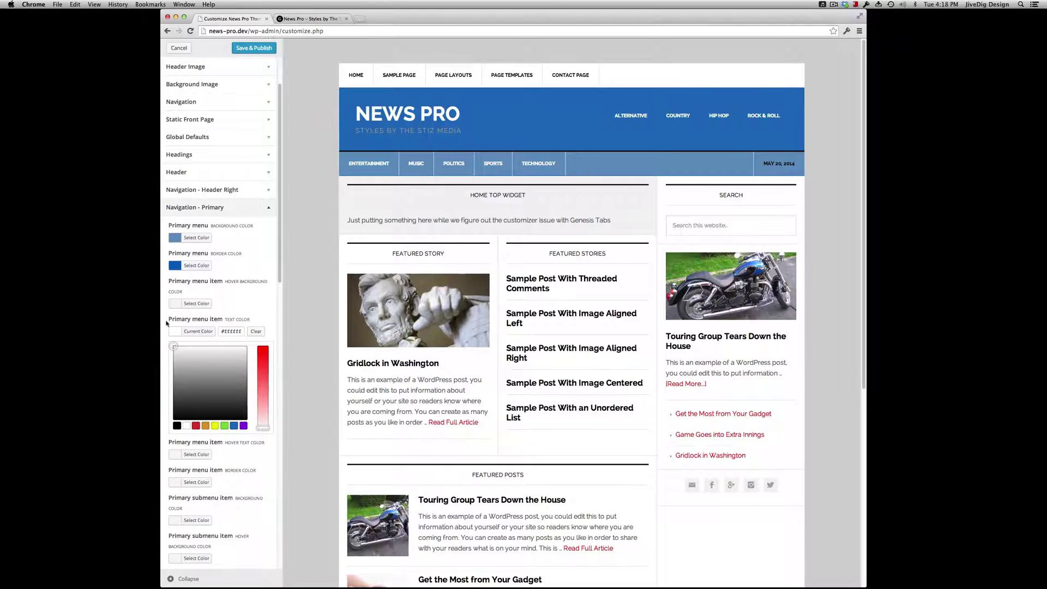
- Give the secondary navigation bar a dark teal-blue background
click(171, 209)
click(177, 225)
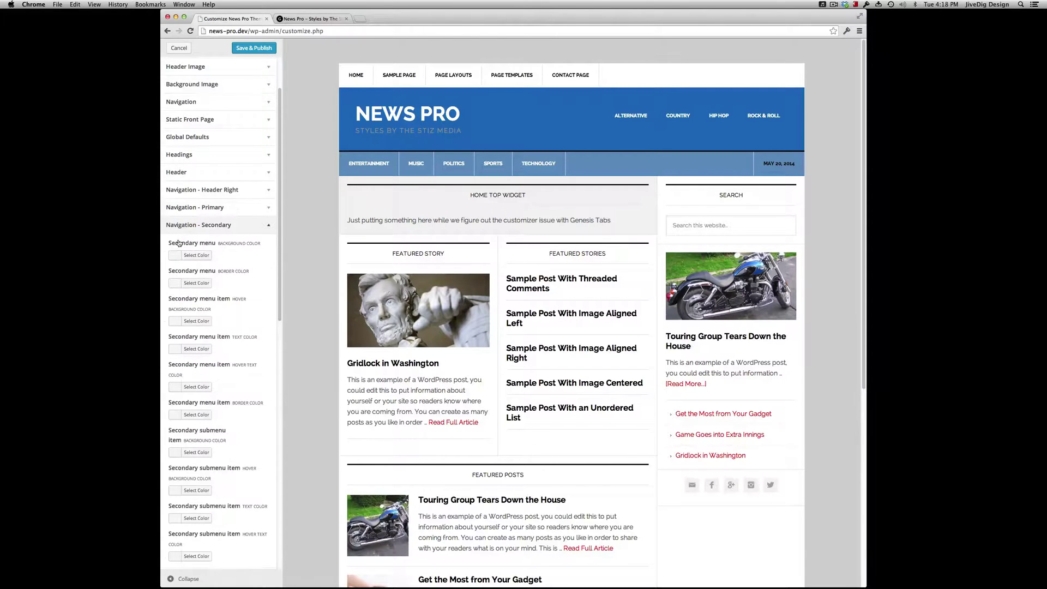
click(173, 255)
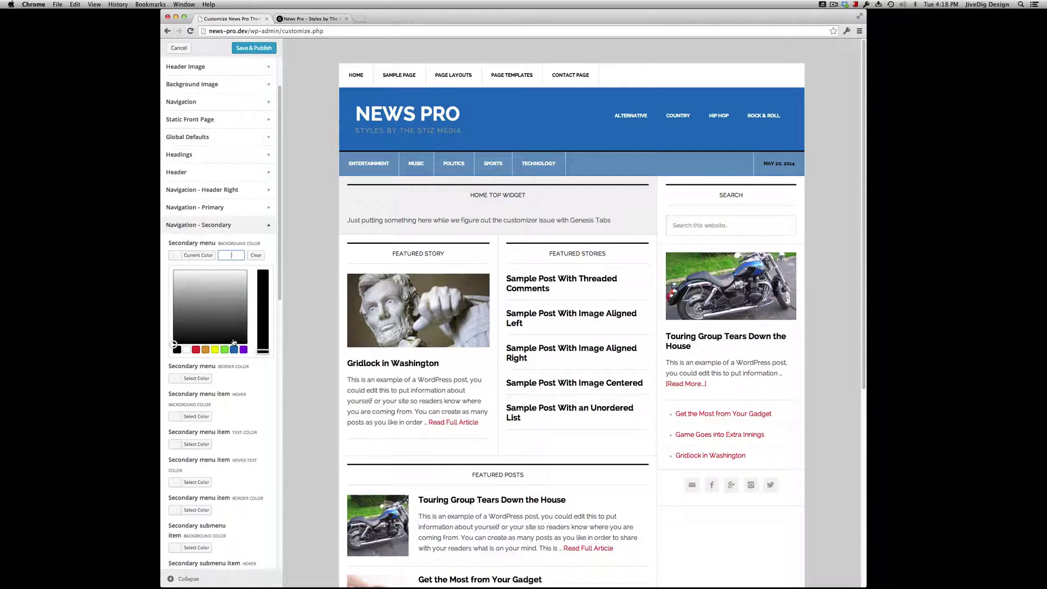
click(234, 349)
drag(261, 298, 256, 203)
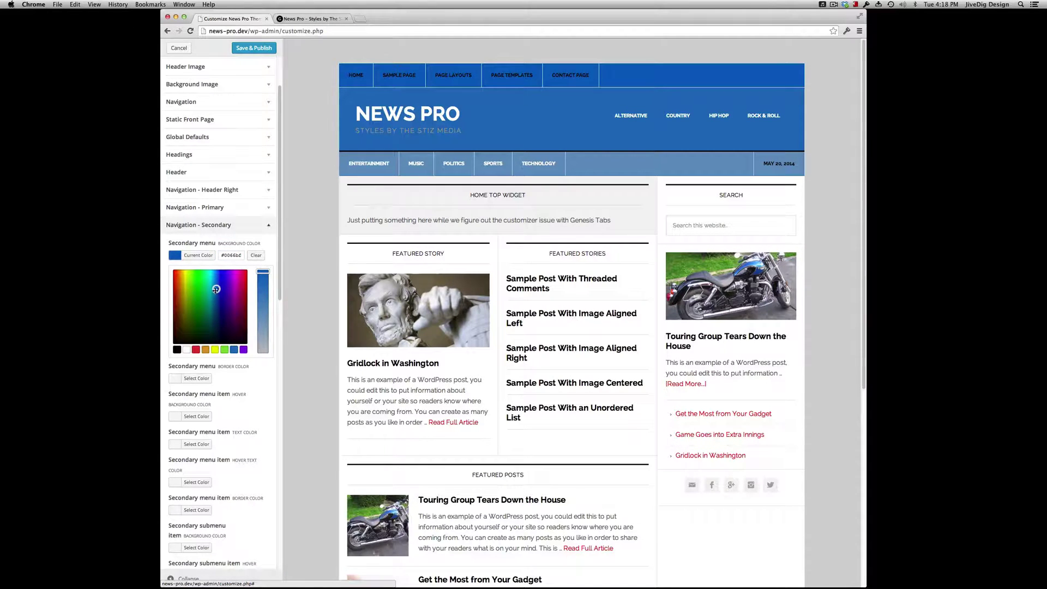
drag(216, 289, 213, 301)
click(174, 255)
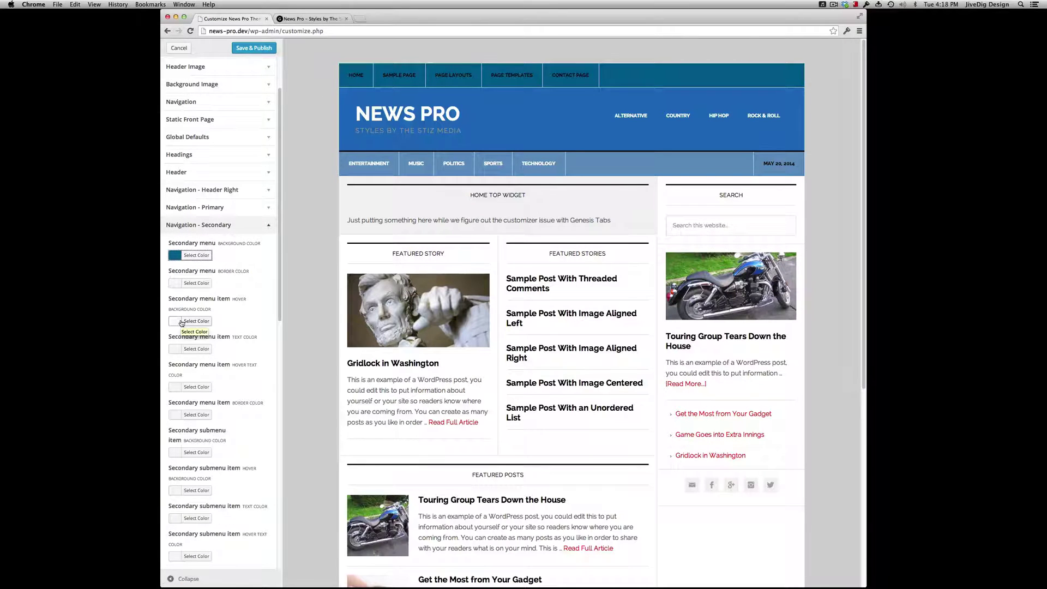
- Make the secondary menu item text and menu item borders white
click(178, 348)
click(182, 367)
drag(182, 367, 135, 310)
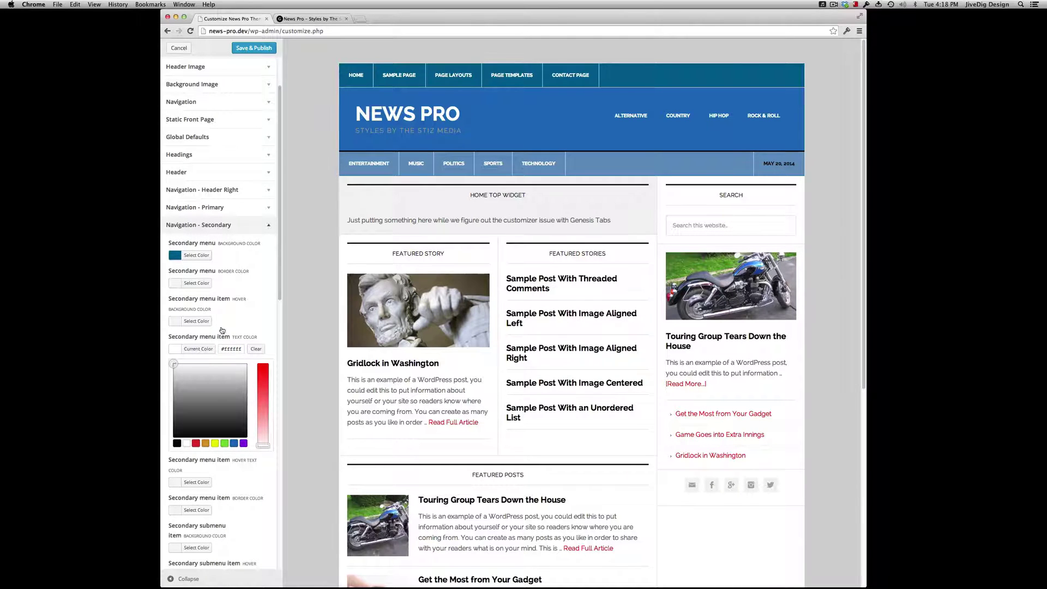
scroll(232, 376, down, 1)
click(181, 499)
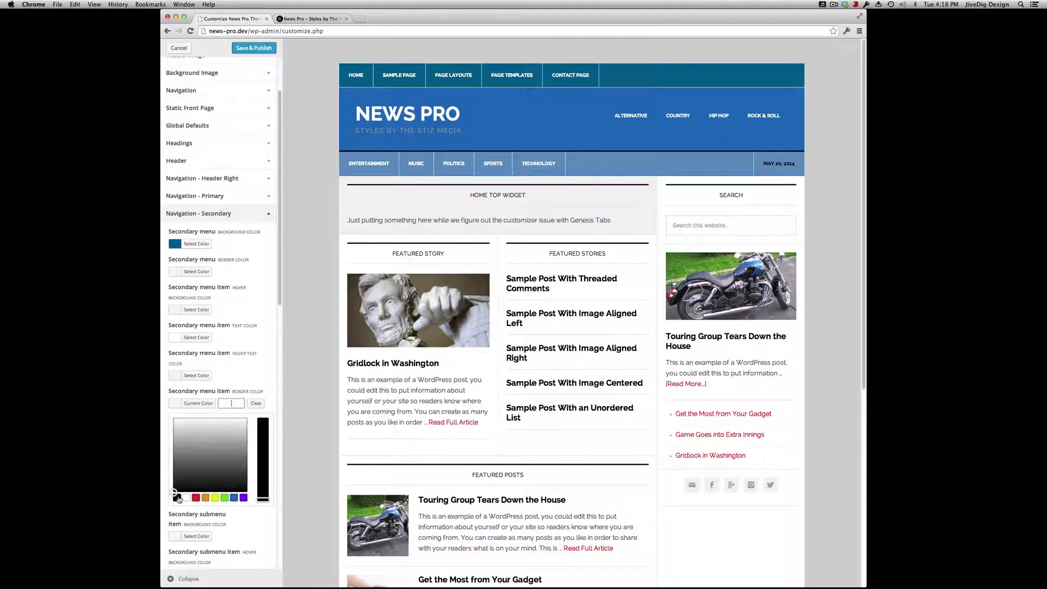
scroll(203, 431, down, 1)
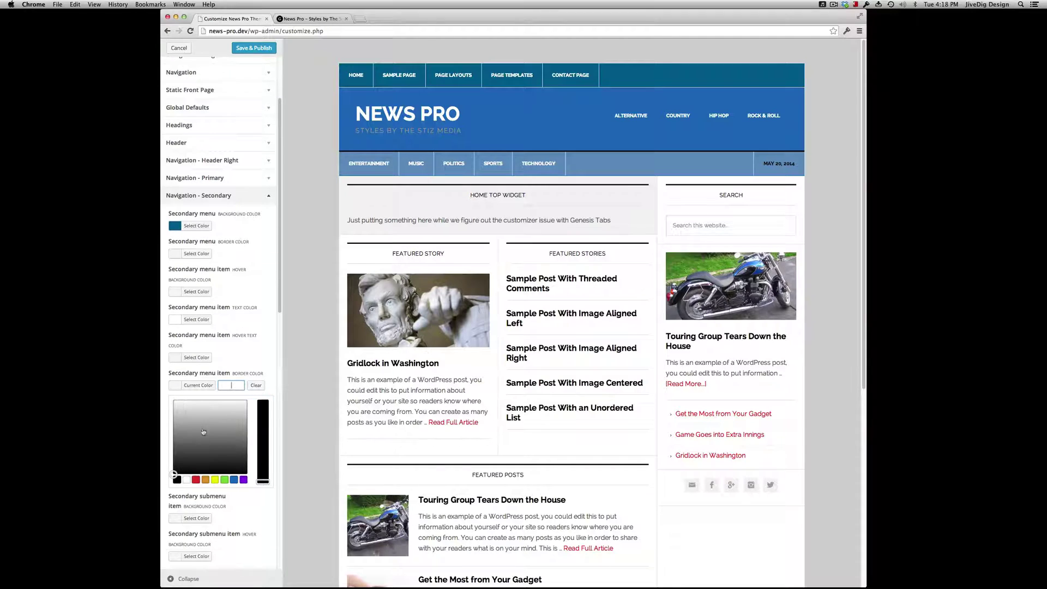
click(243, 479)
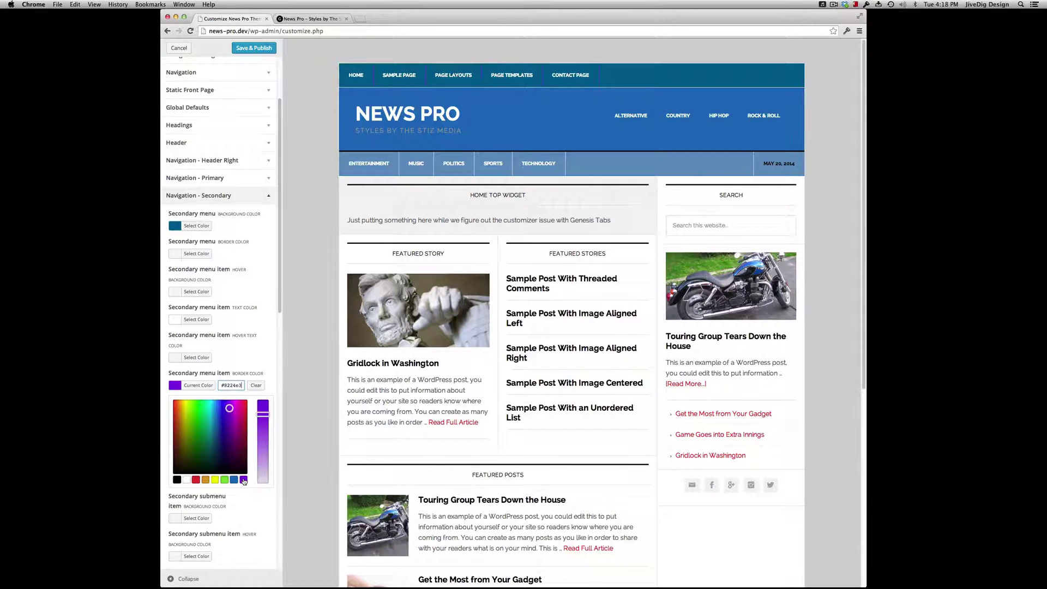
click(186, 479)
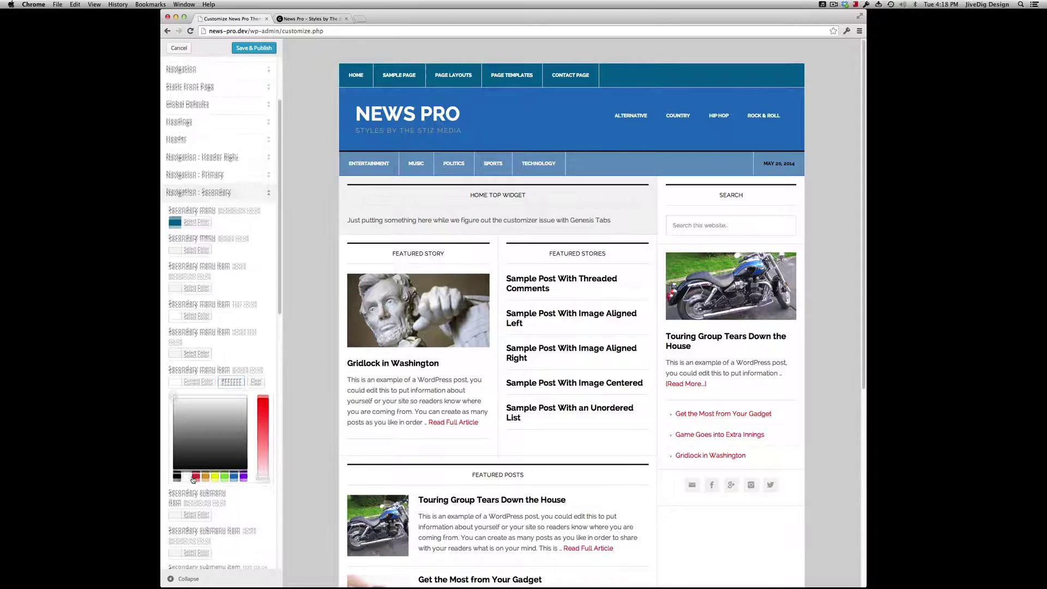
scroll(191, 479, down, 2)
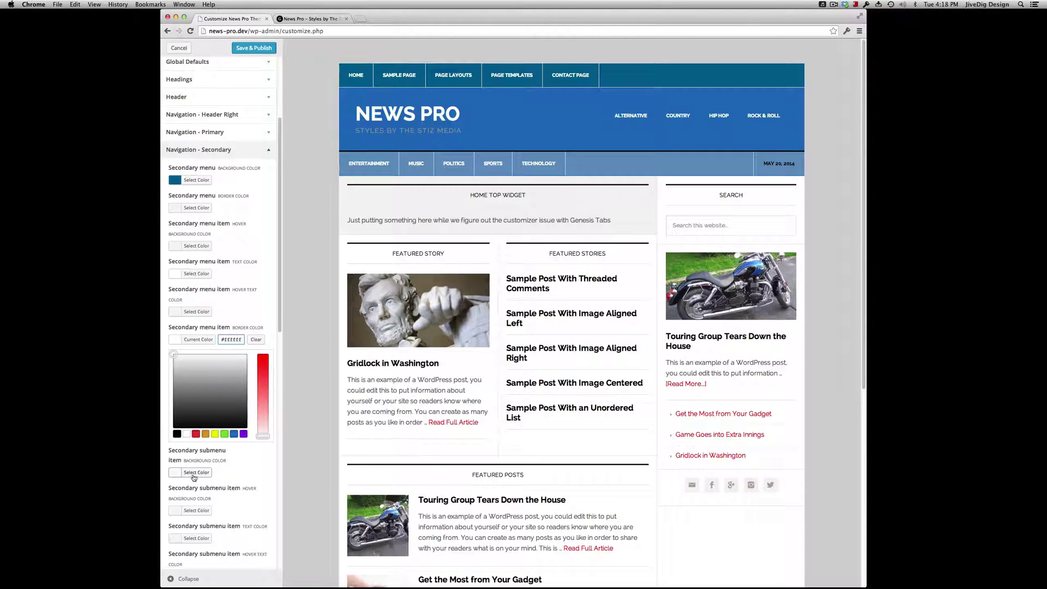
- Set the secondary menu border to blue #1e73be and collapse Navigation - Secondary
click(180, 210)
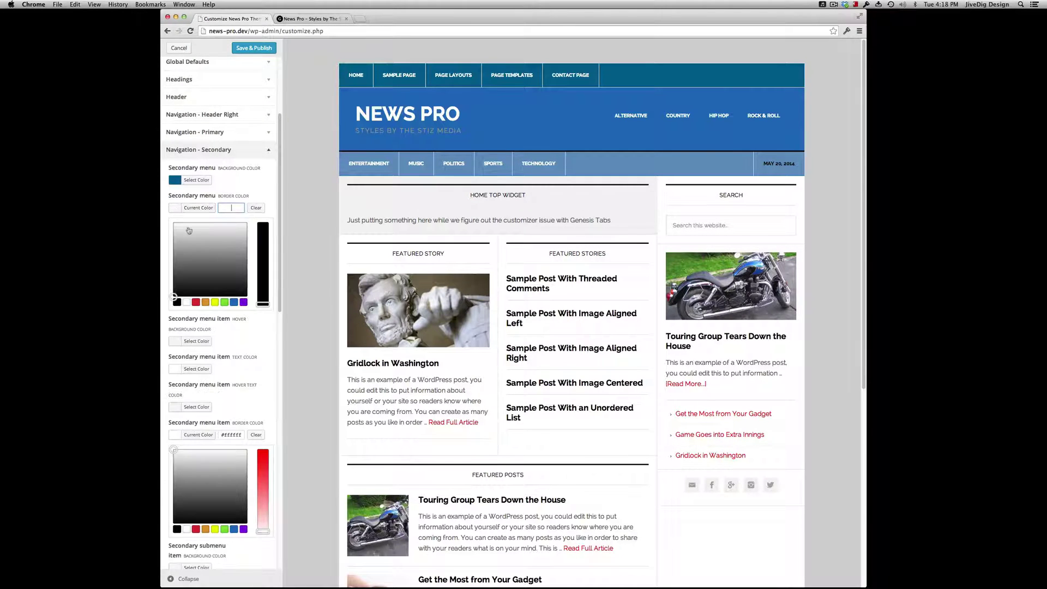
click(234, 303)
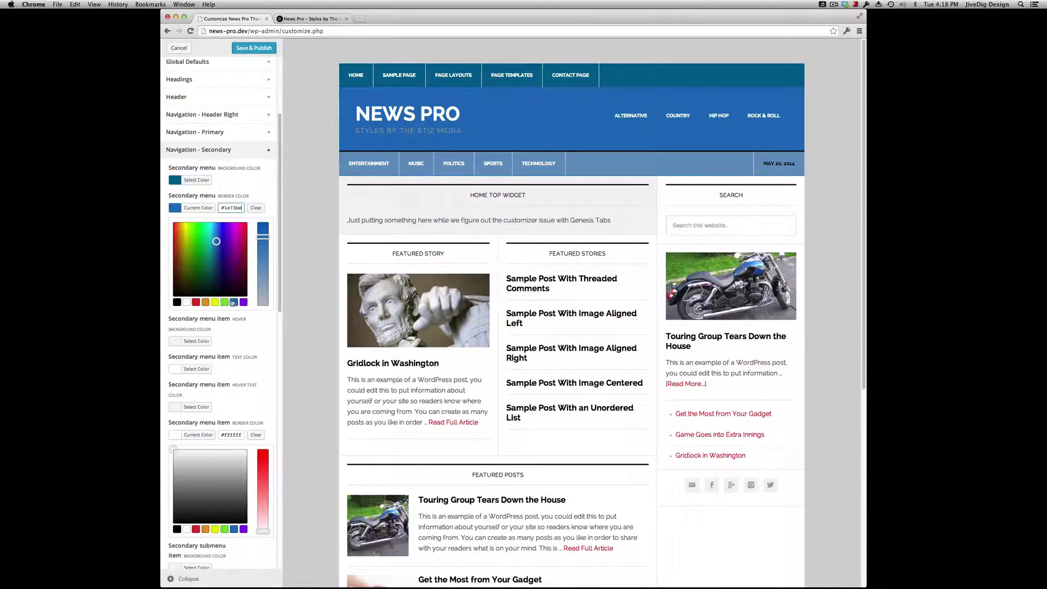
click(174, 210)
click(220, 156)
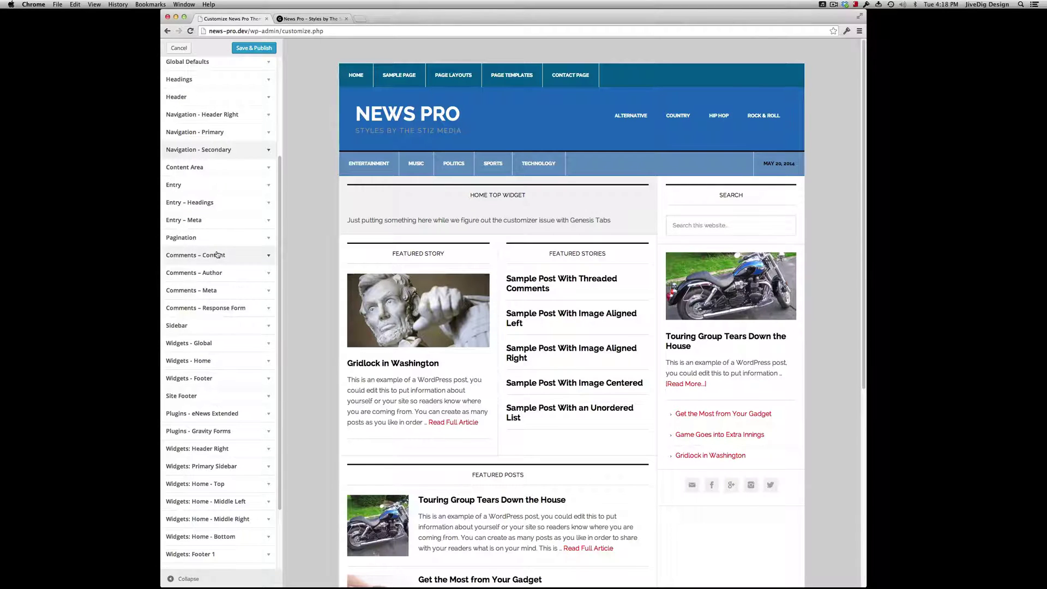
- In Widgets - Global, set widget title size to 16 and font to Roboto Condensed
scroll(538, 245, down, 1)
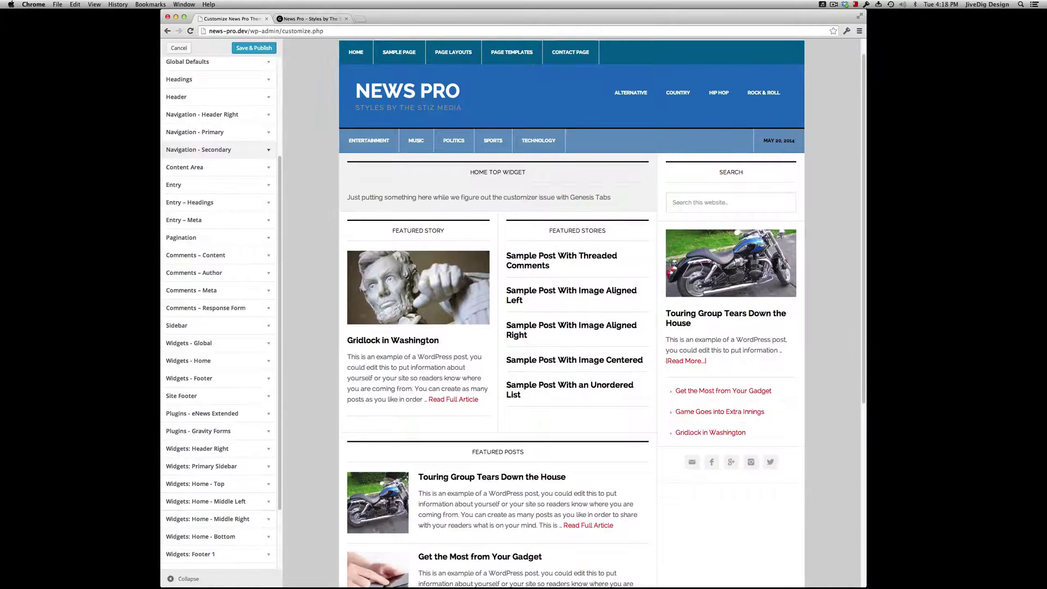
click(244, 342)
scroll(235, 334, down, 1)
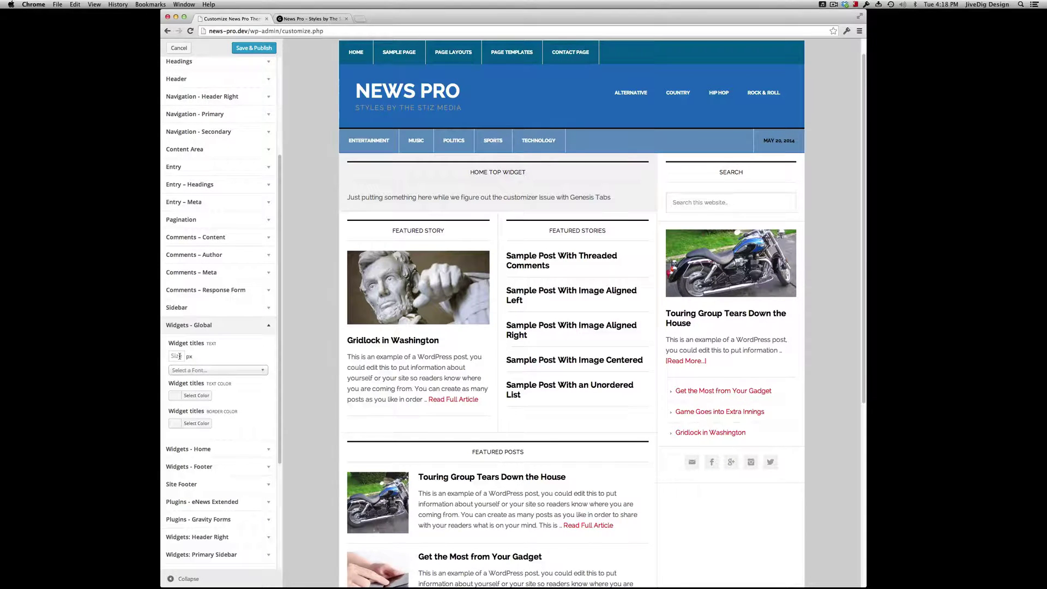
text(16)
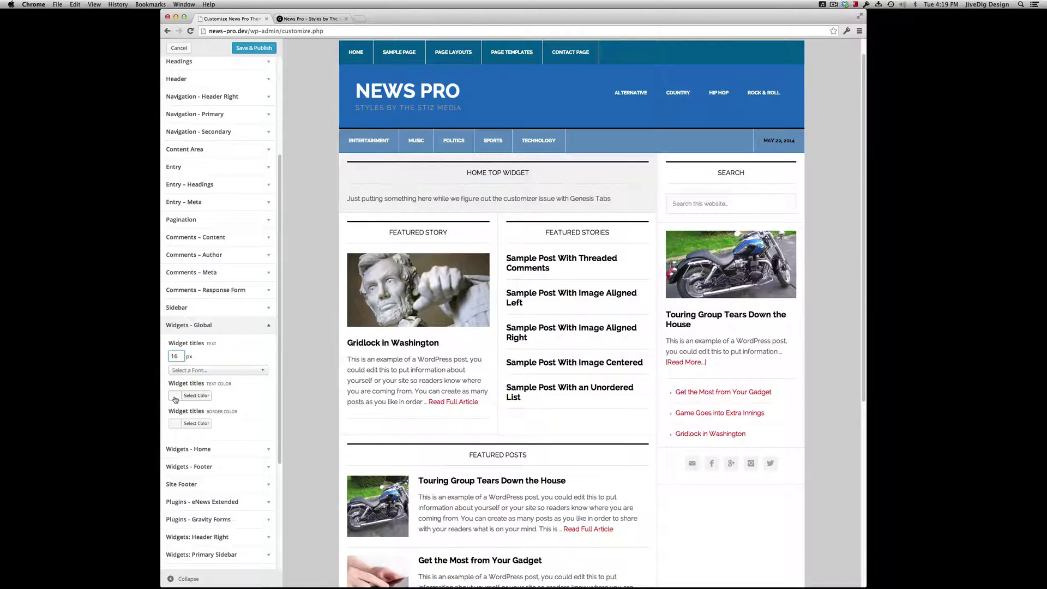
click(189, 371)
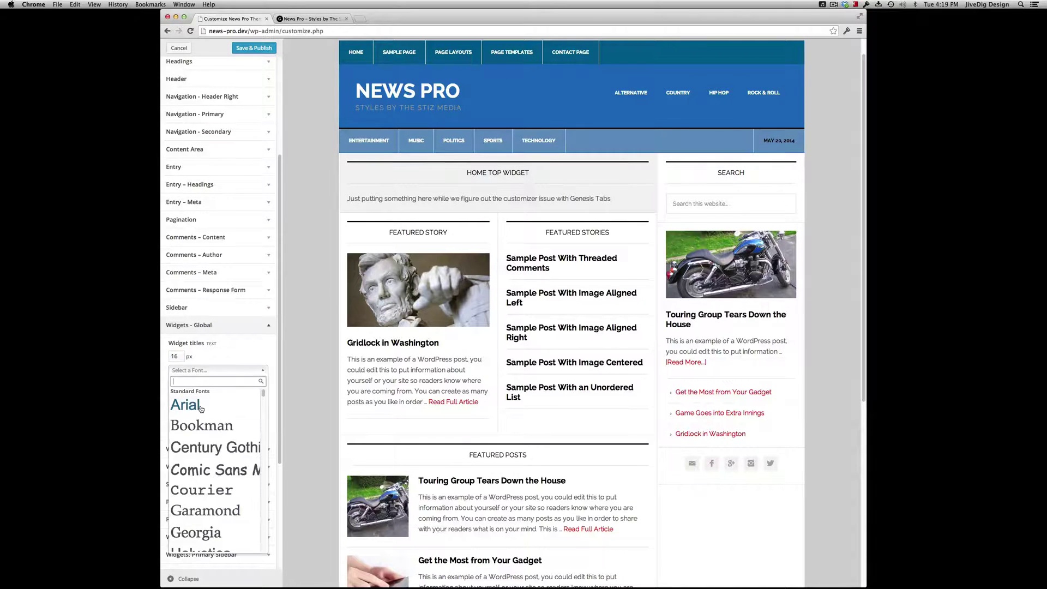
text(robo)
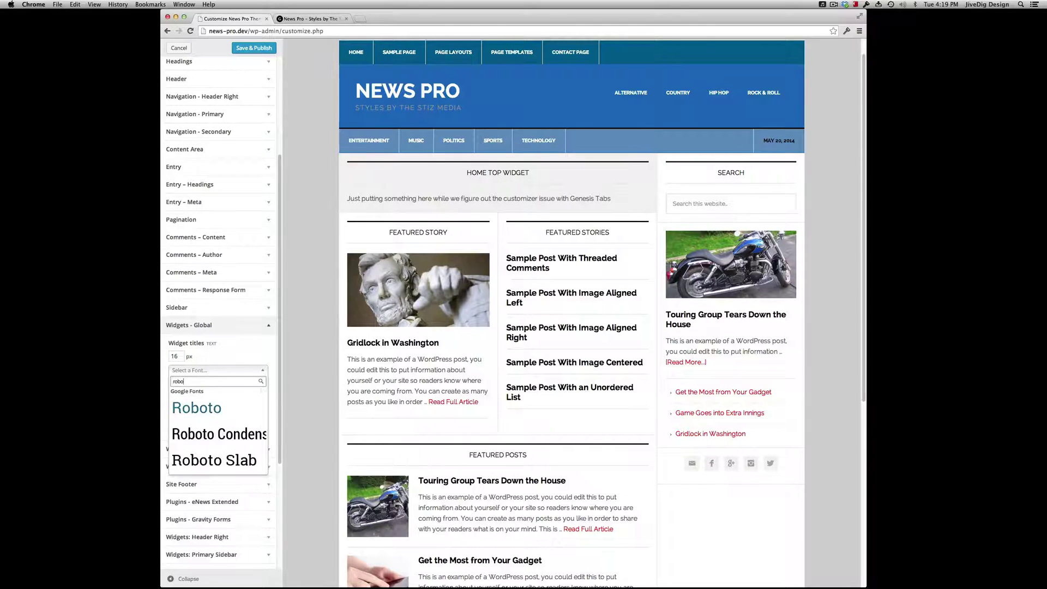
click(206, 435)
scroll(320, 163, down, 5)
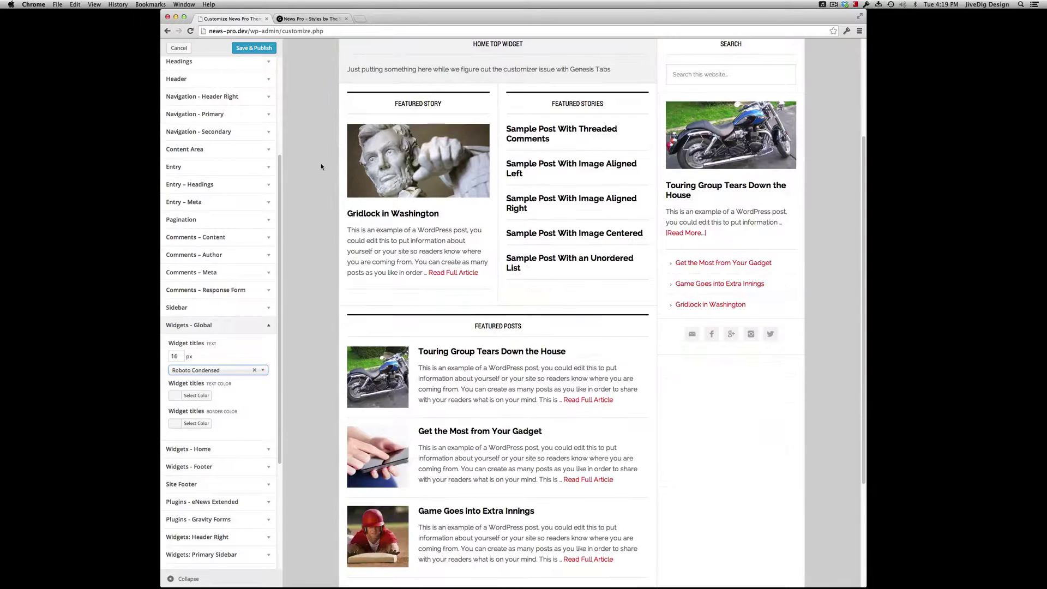
- In Widgets - Home, give the Home Top background light grey #dadada, then collapse the section
click(208, 324)
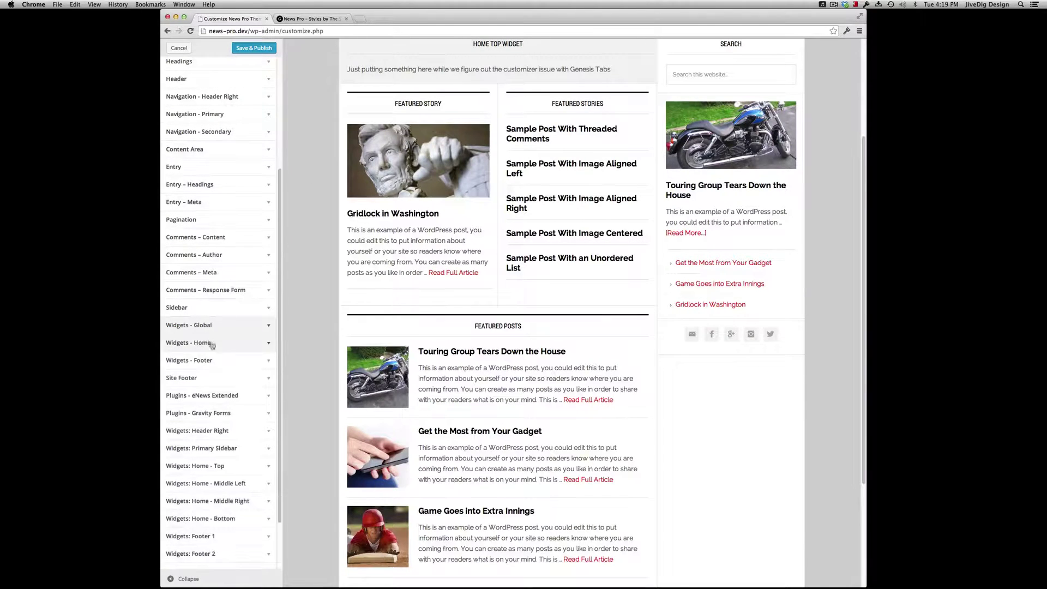
click(206, 341)
scroll(219, 276, down, 1)
click(196, 351)
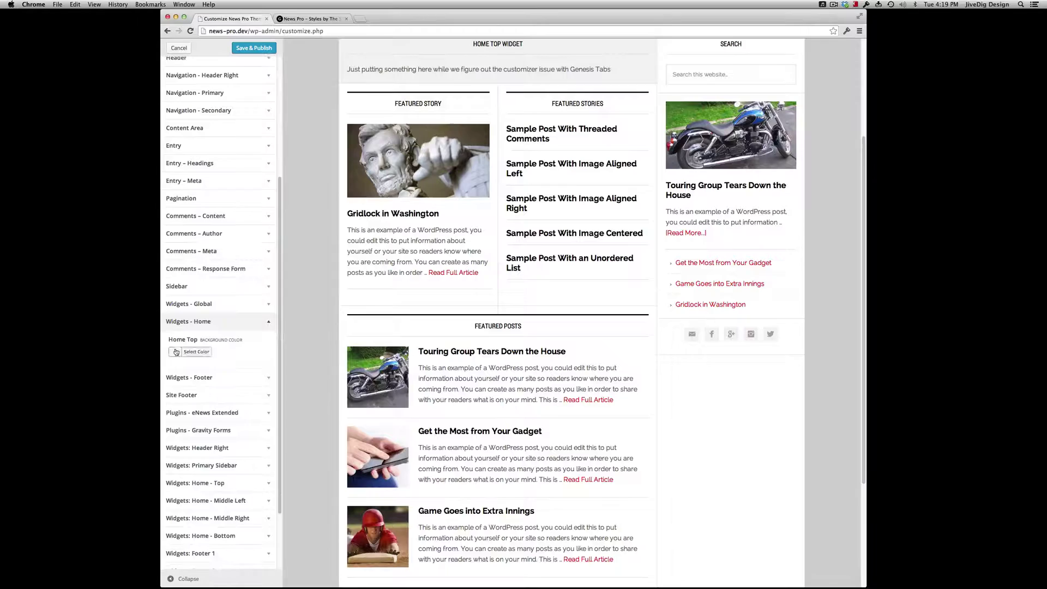
click(175, 372)
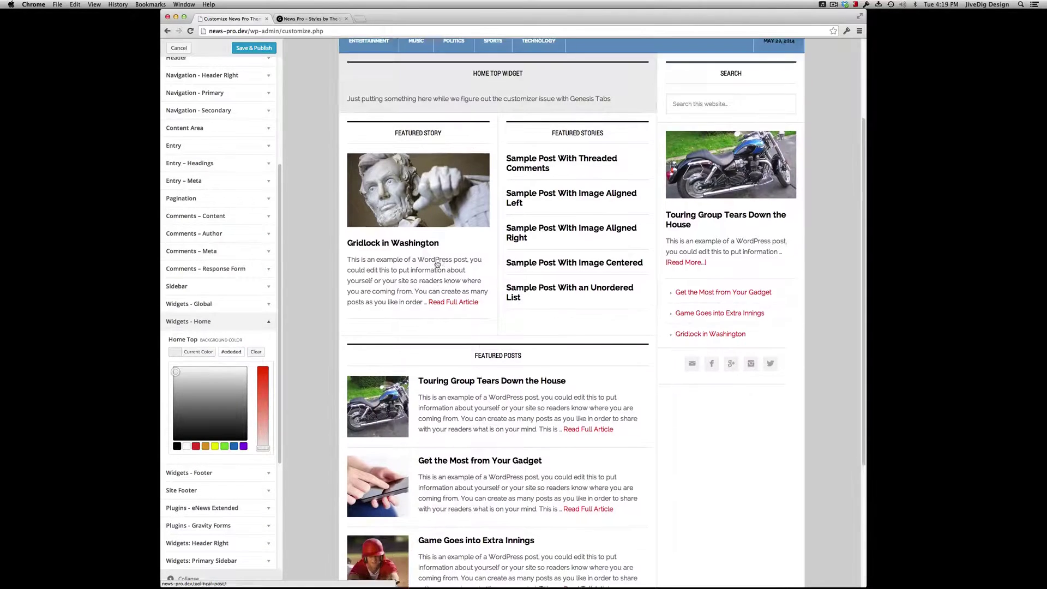
click(179, 376)
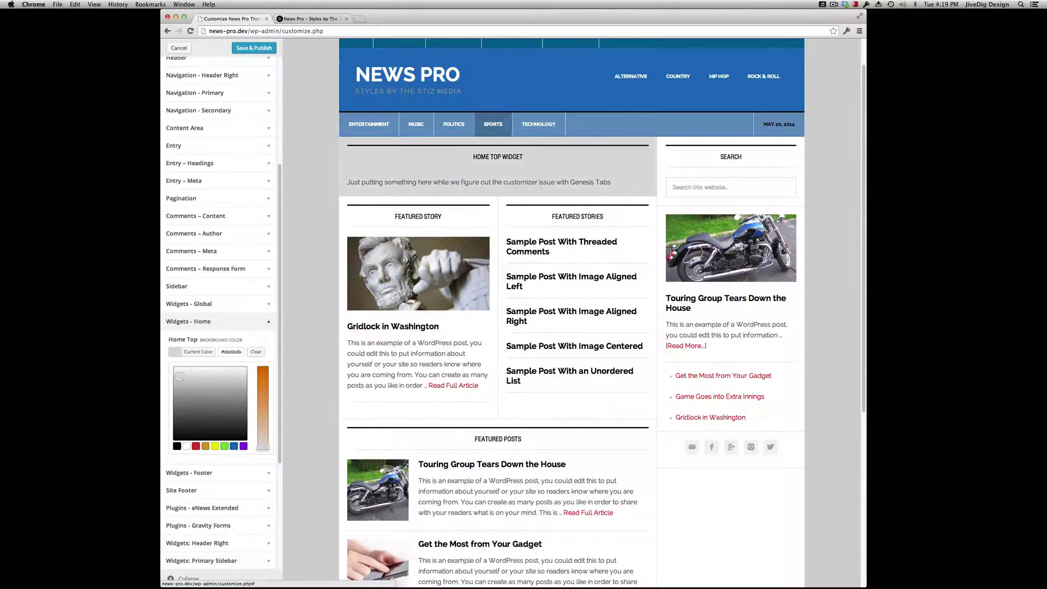
mouse_move(177, 376)
mouse_down()
mouse_move(172, 436)
mouse_move(175, 369)
mouse_up()
click(256, 322)
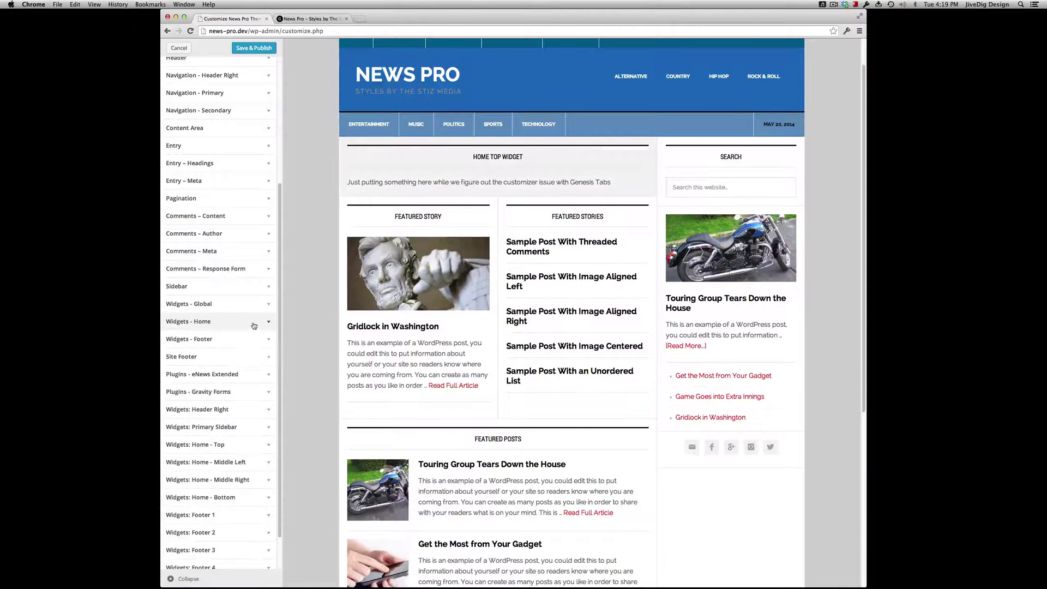
scroll(439, 274, down, 1)
scroll(439, 273, down, 2)
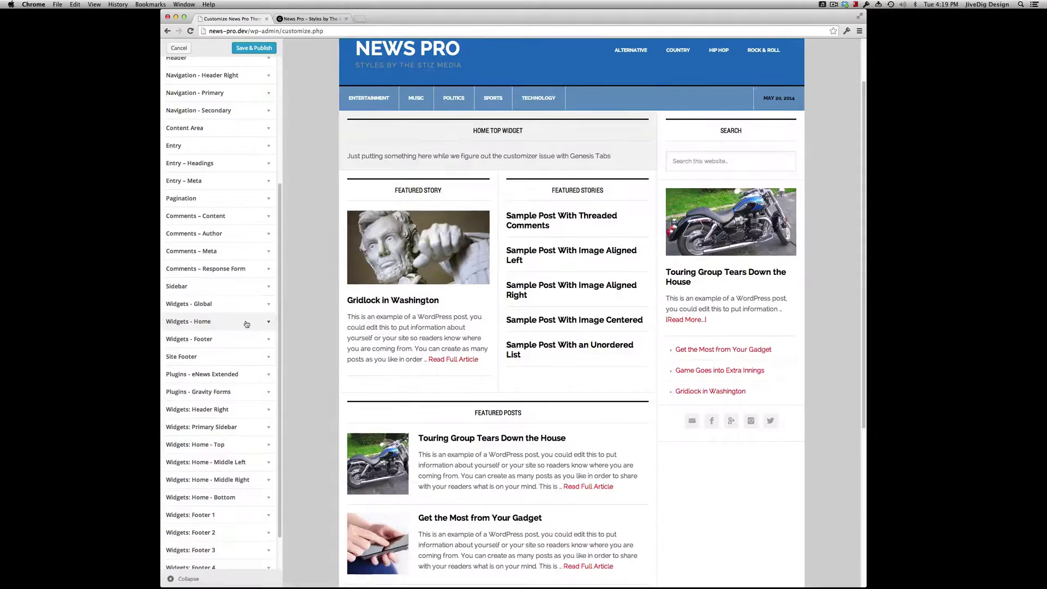
- In Widgets - Footer, set background to blue #1e73be and widget title size to 32
click(239, 339)
scroll(384, 289, down, 1)
scroll(384, 289, down, 10)
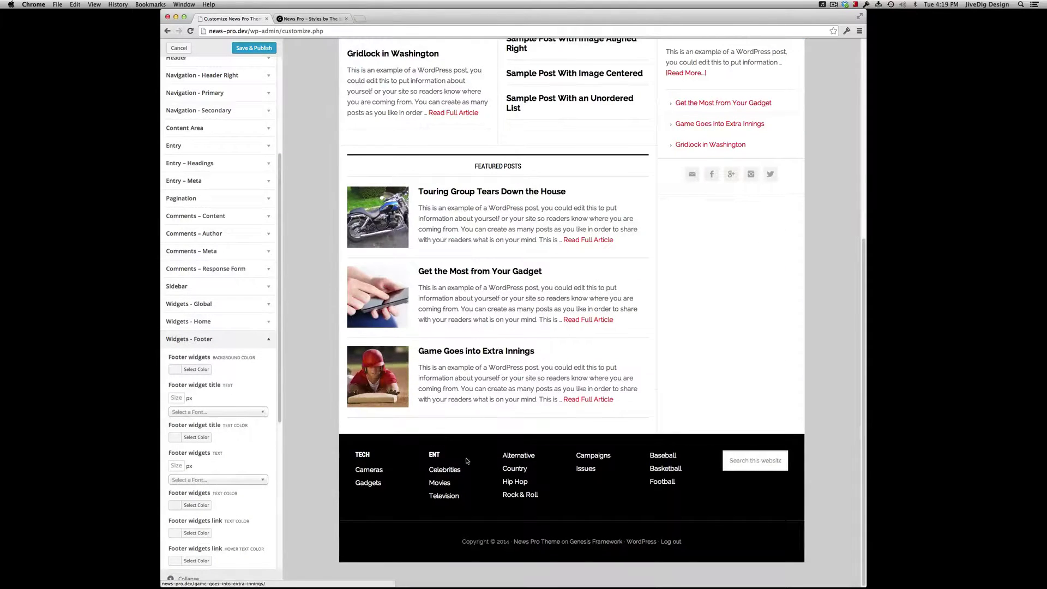
click(196, 369)
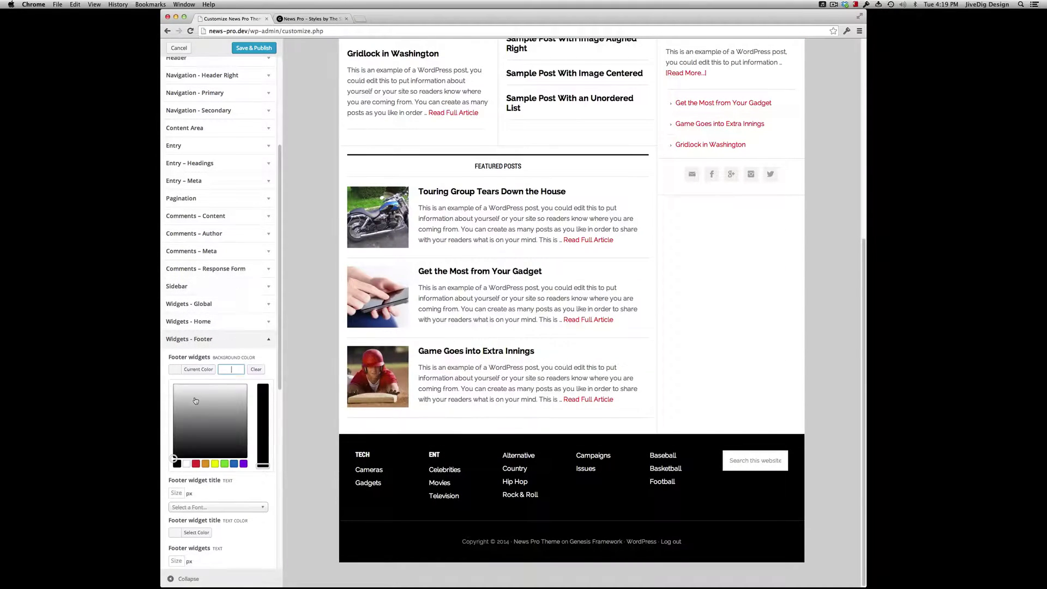
click(235, 463)
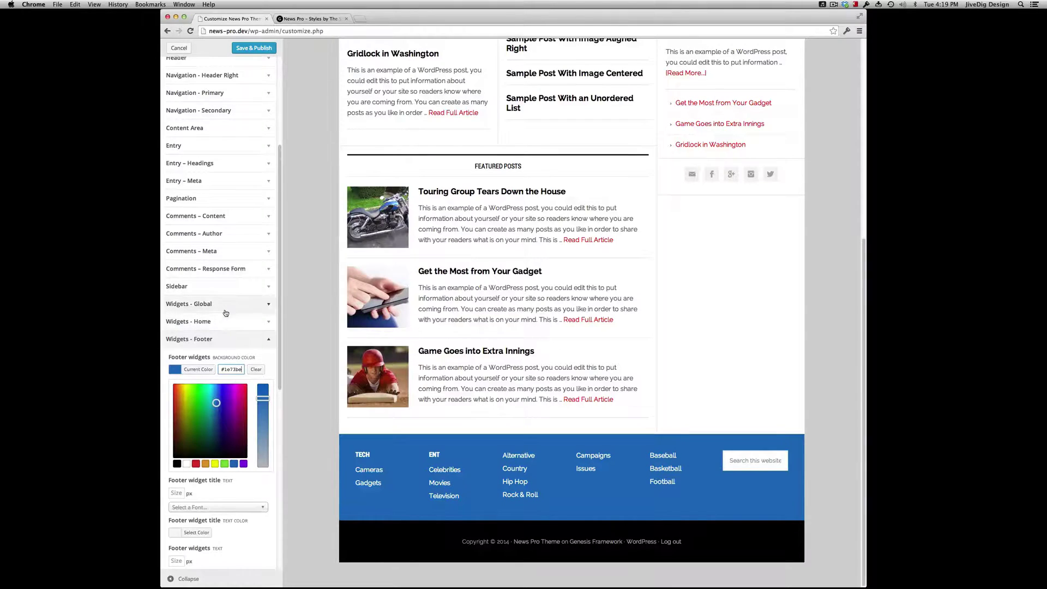
scroll(225, 313, down, 1)
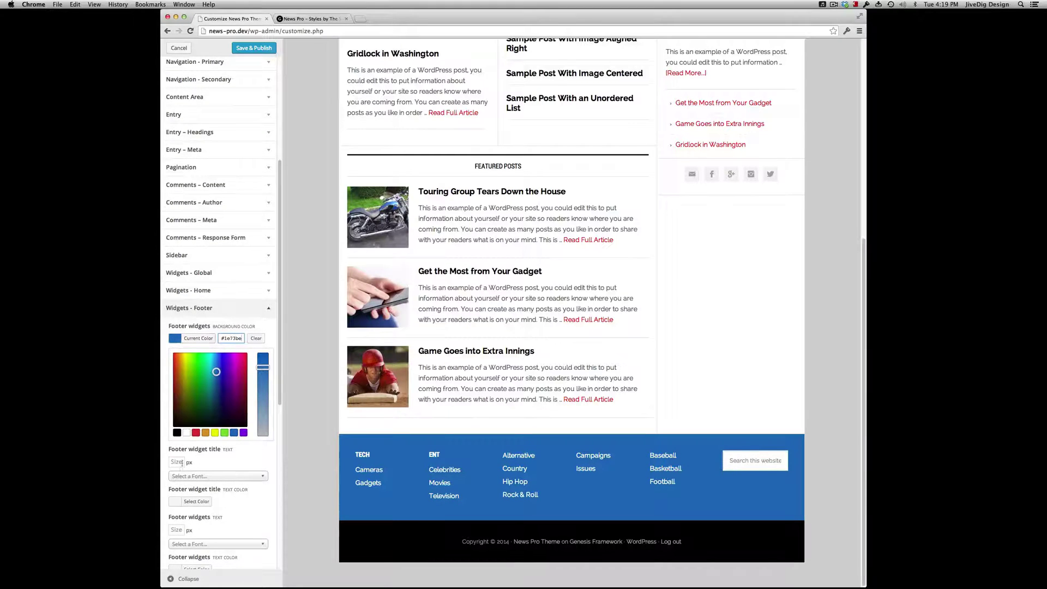
click(177, 502)
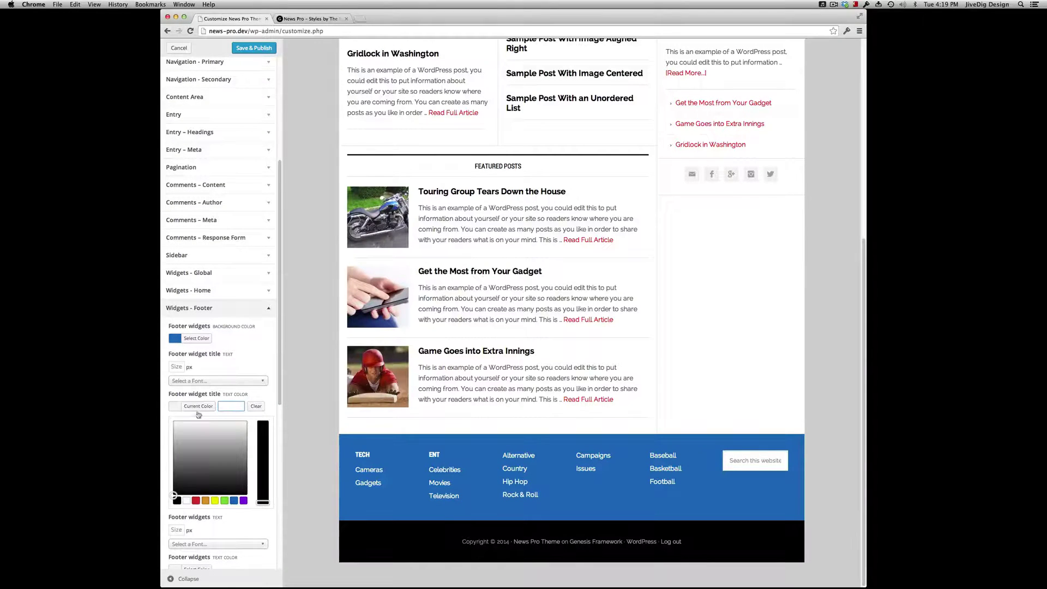
click(174, 367)
text(32)
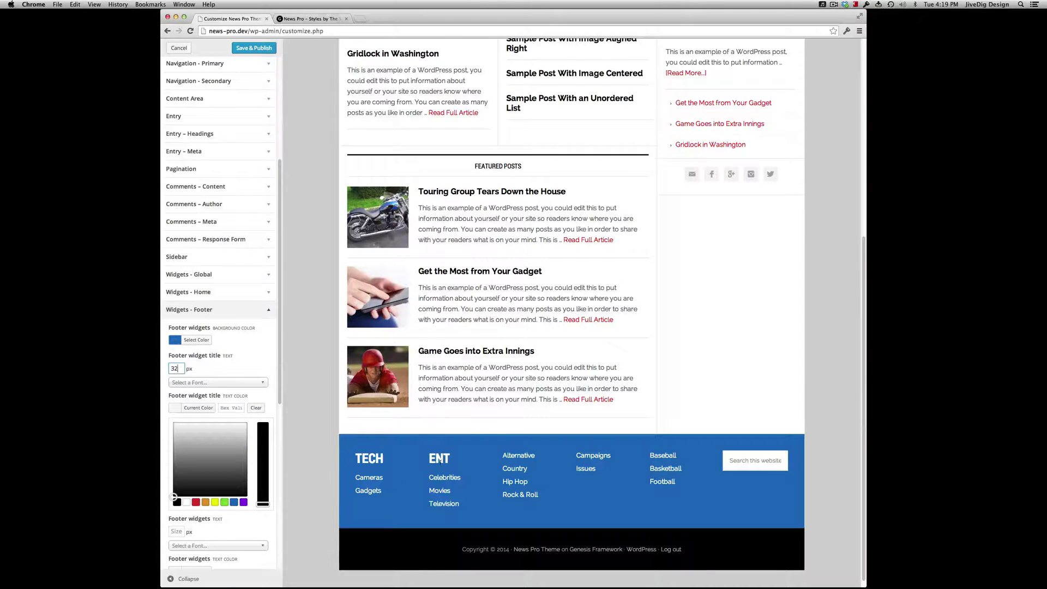
click(184, 311)
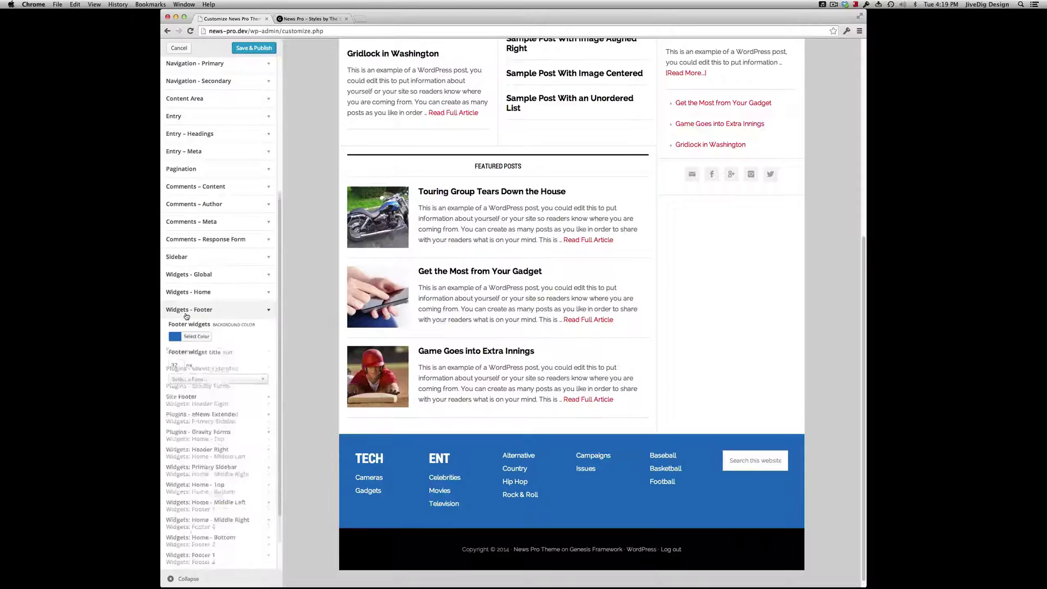
- In Site Footer, set the footer bar background to blue and the footer border colour to white (#ffffff)
click(193, 327)
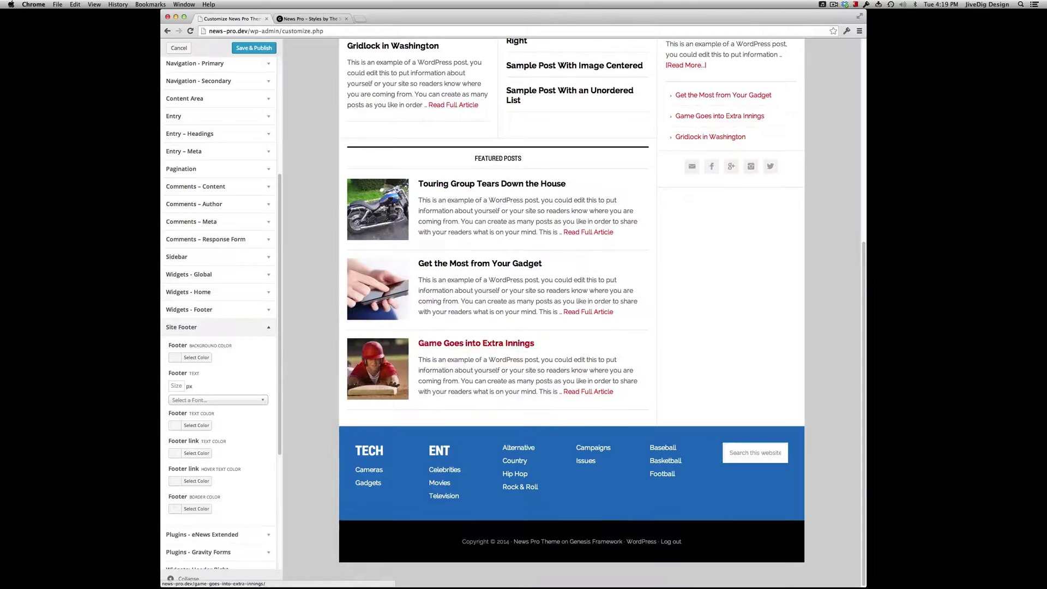
click(192, 357)
click(234, 452)
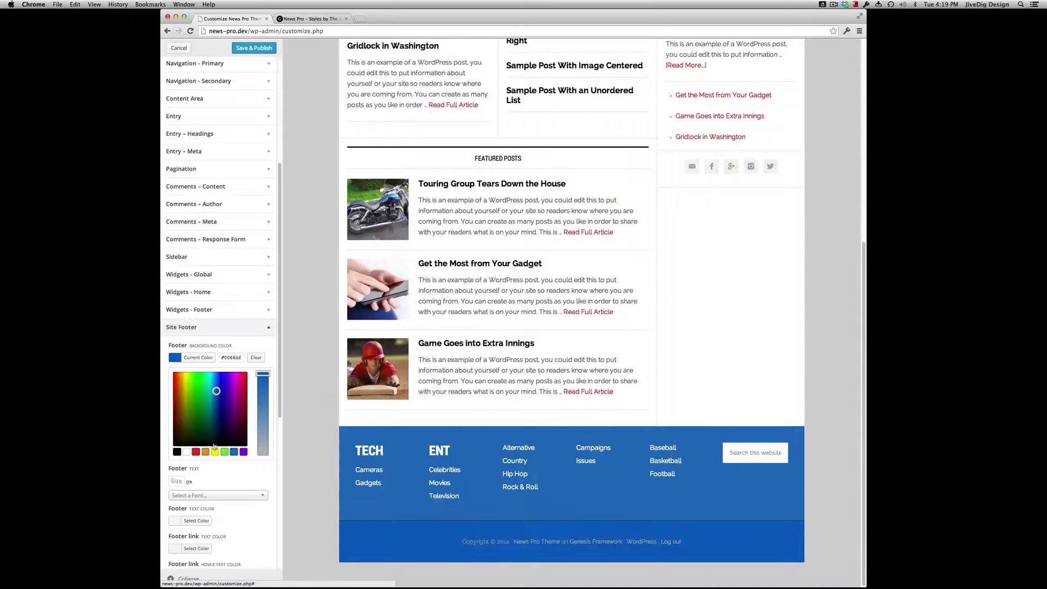
scroll(213, 446, down, 5)
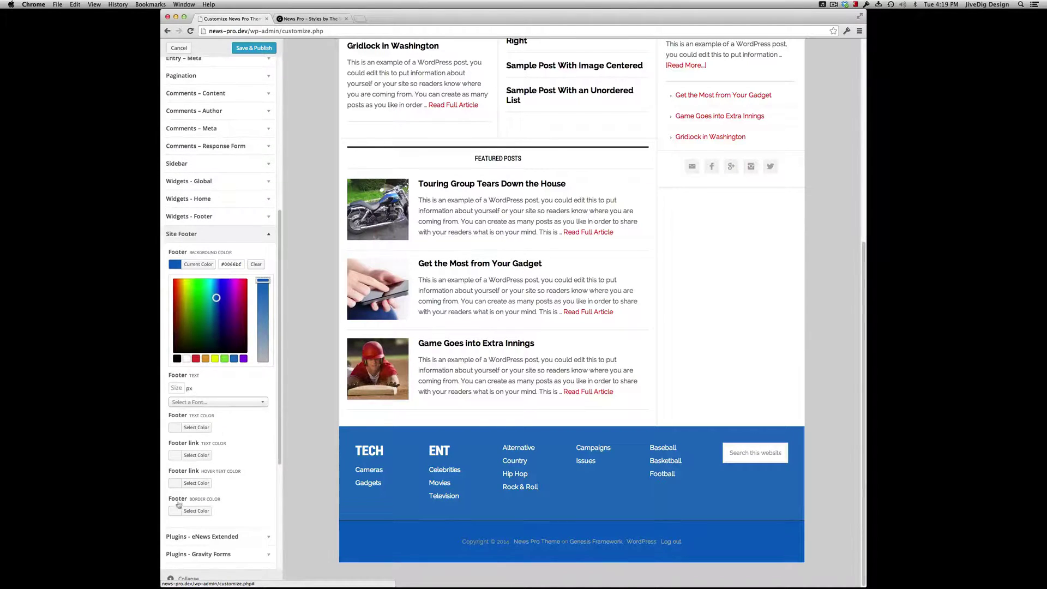
click(173, 512)
click(187, 510)
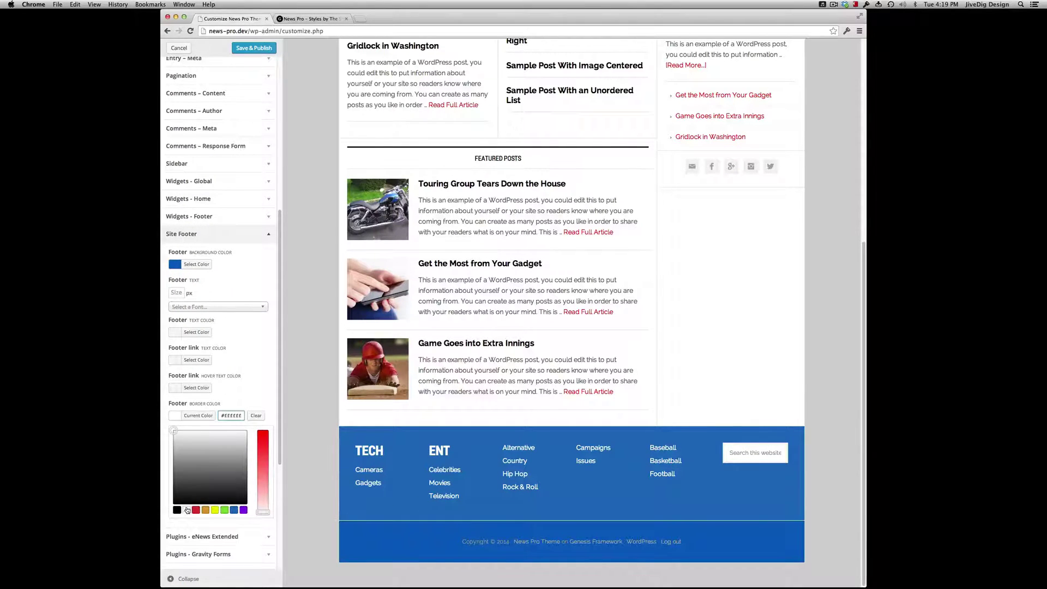
scroll(218, 309, up, 10)
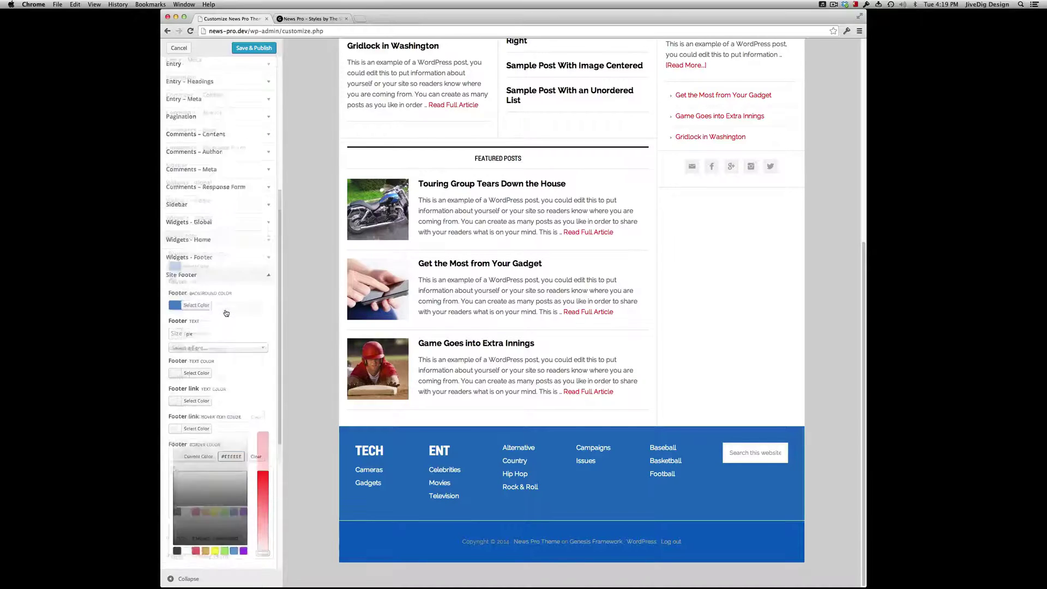
scroll(420, 299, up, 6)
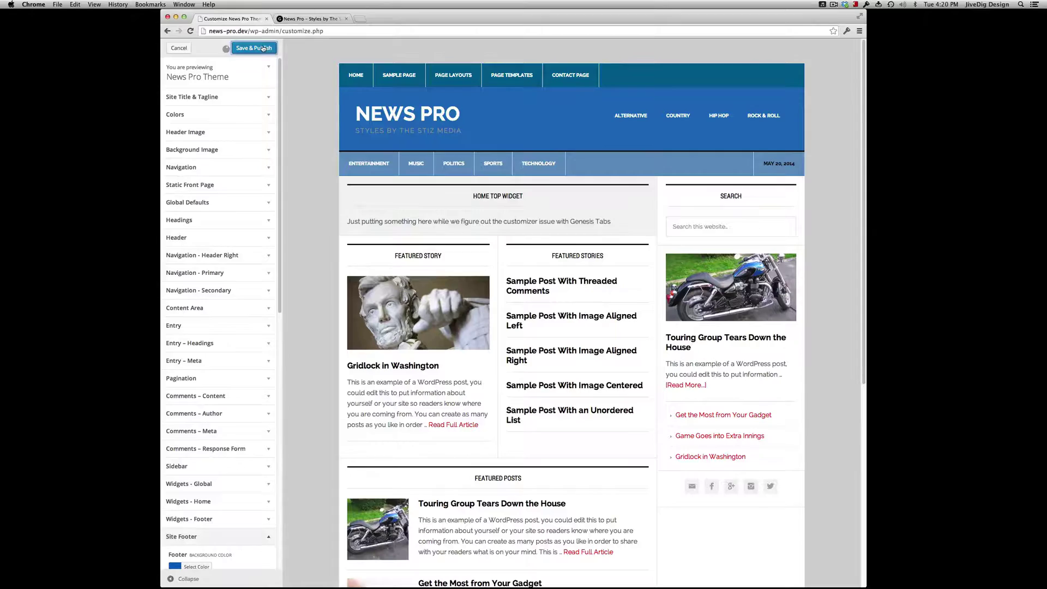
- Reload the live site to check the blue header and footer, then return to the customizer
click(311, 18)
key(super+r)
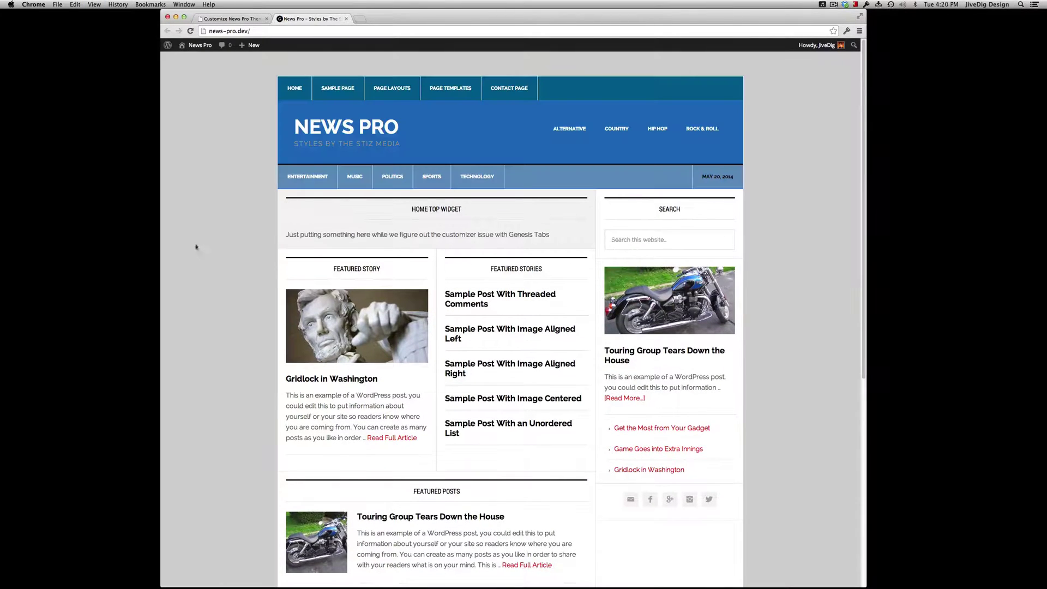
scroll(183, 285, down, 10)
scroll(182, 284, up, 10)
click(217, 19)
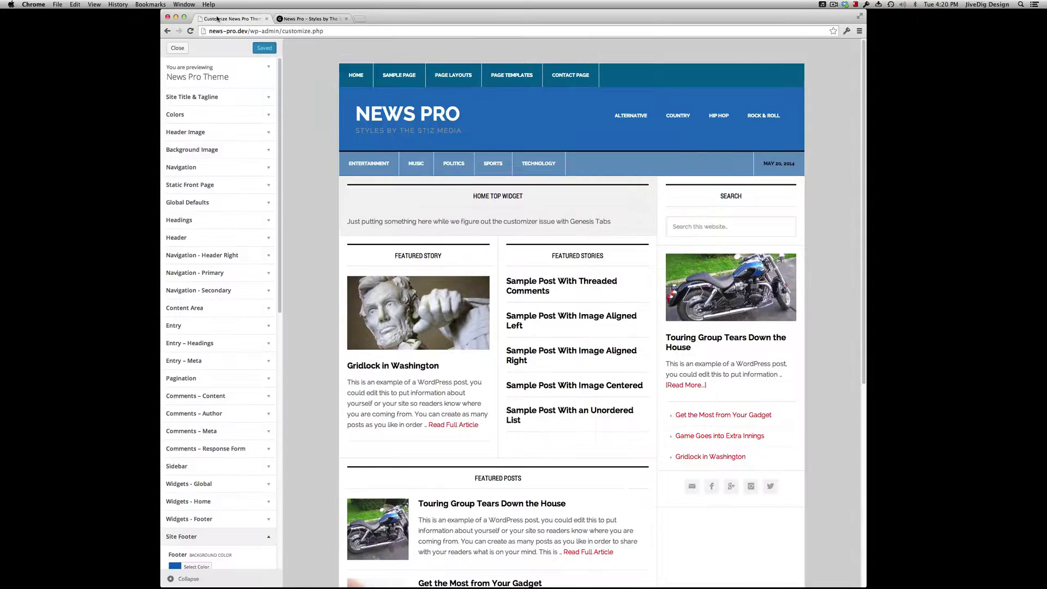
click(216, 272)
scroll(218, 254, down, 5)
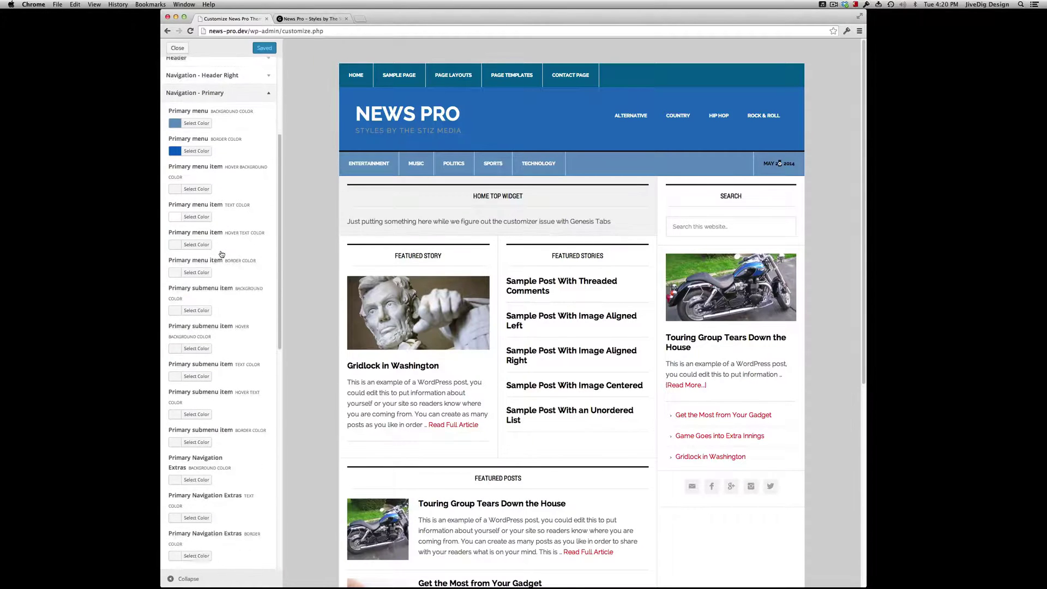
scroll(221, 254, down, 15)
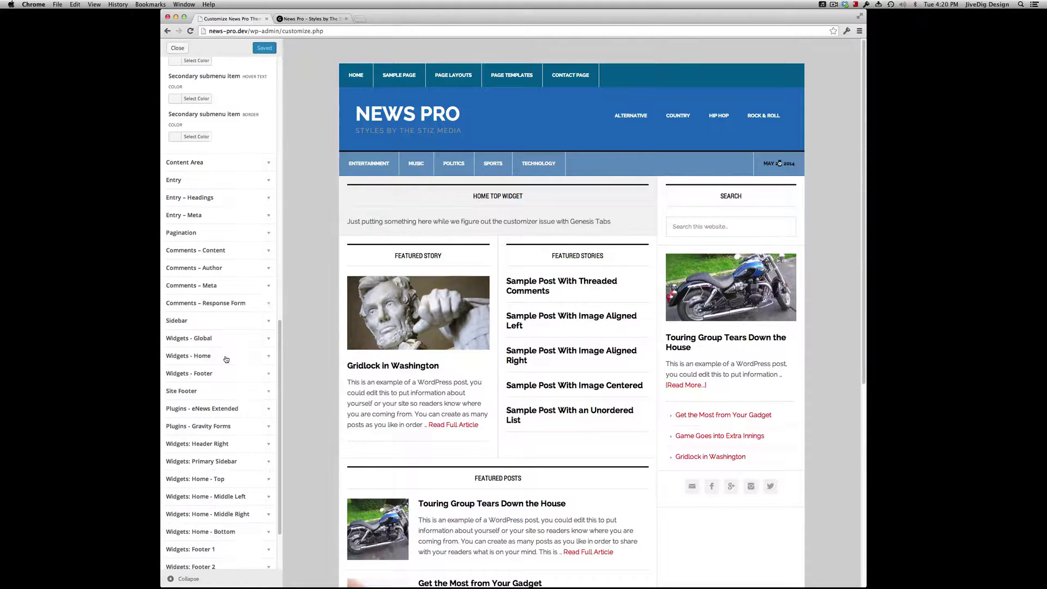
scroll(225, 359, up, 5)
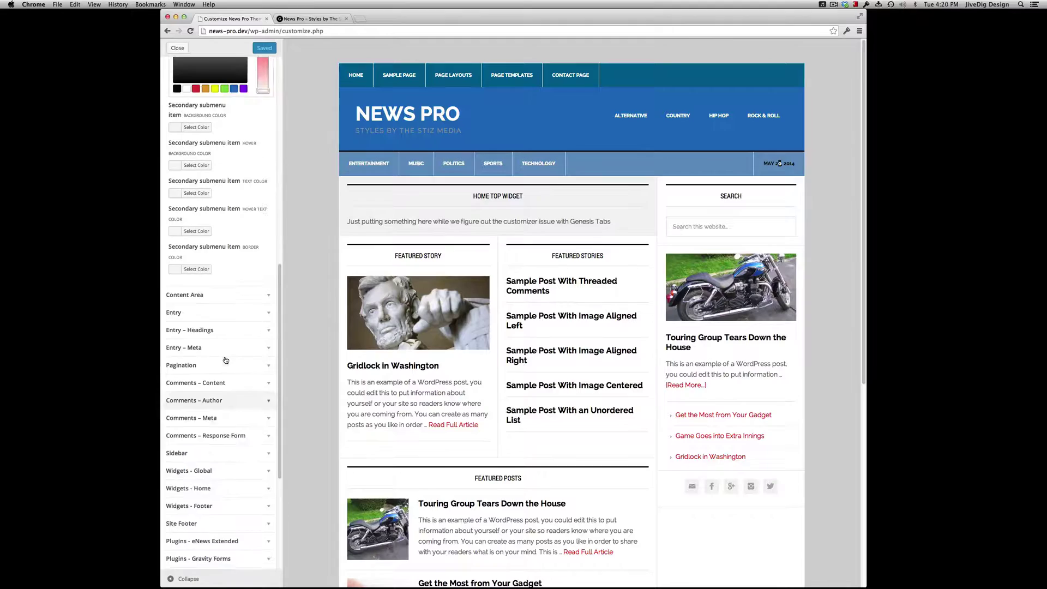
scroll(225, 359, up, 5)
scroll(230, 172, up, 5)
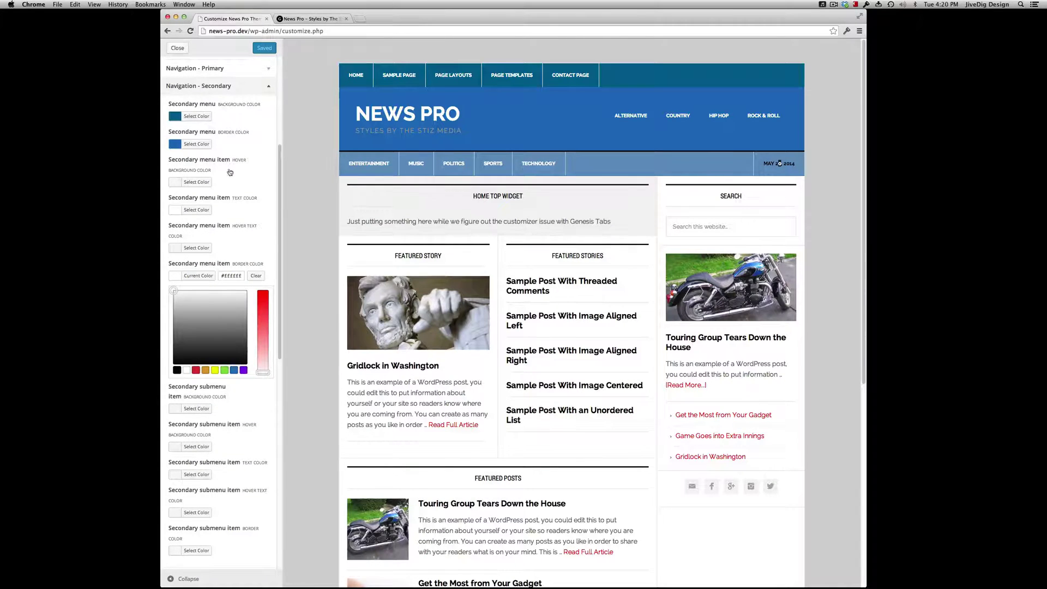
click(244, 88)
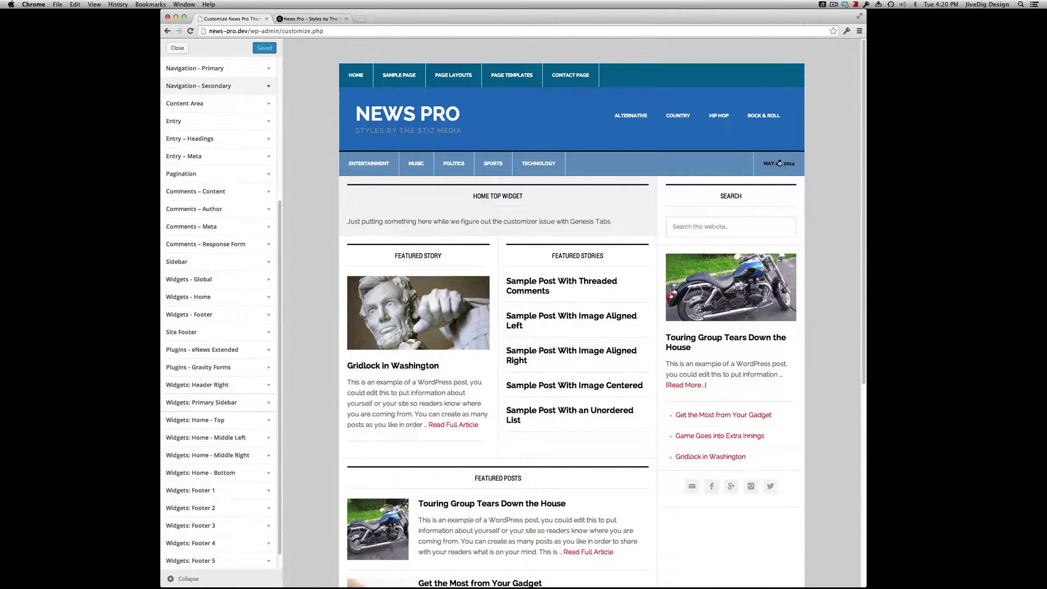
scroll(567, 174, down, 4)
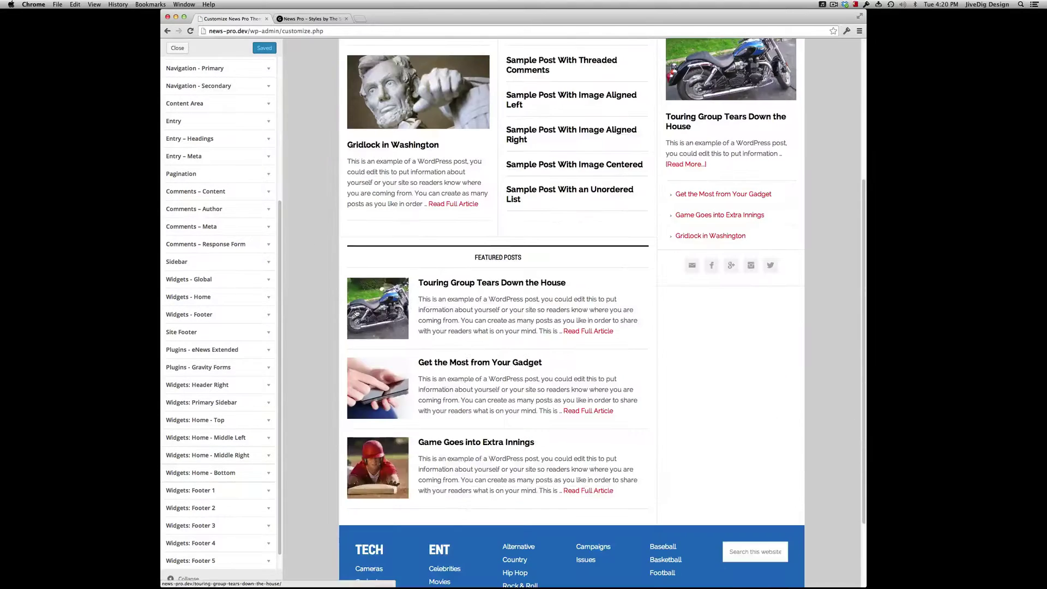
scroll(570, 163, up, 5)
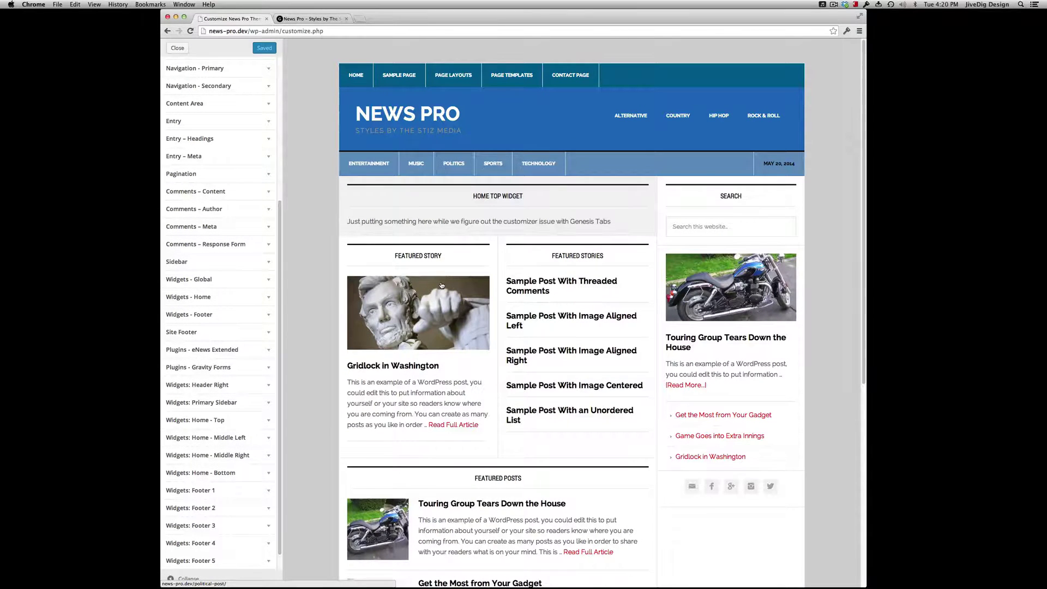
- Preview the Gridlock in Washington post and set the Entry border colour to dark grey #444444
click(442, 286)
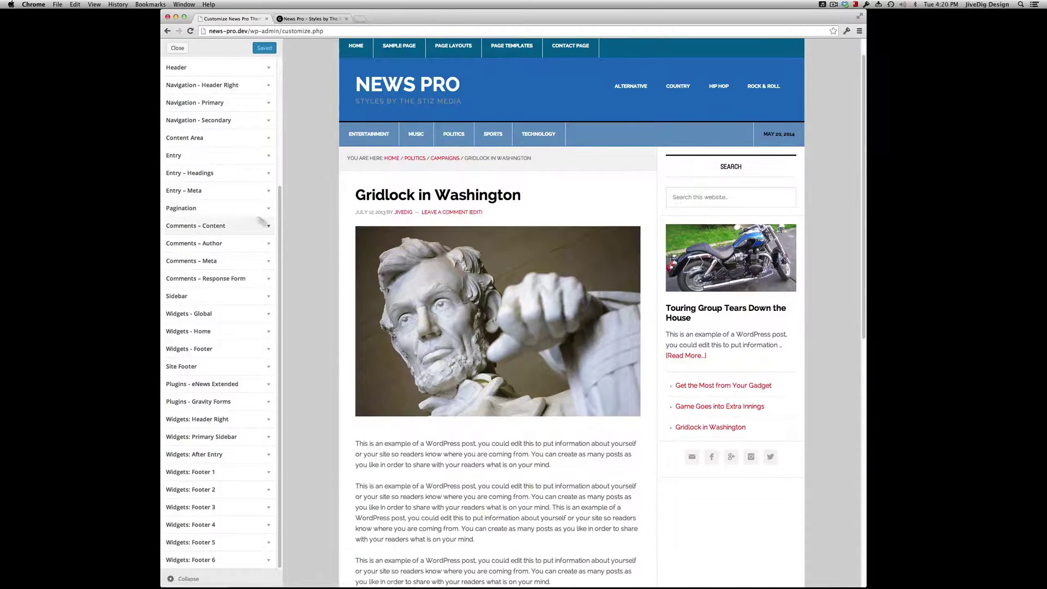
click(204, 157)
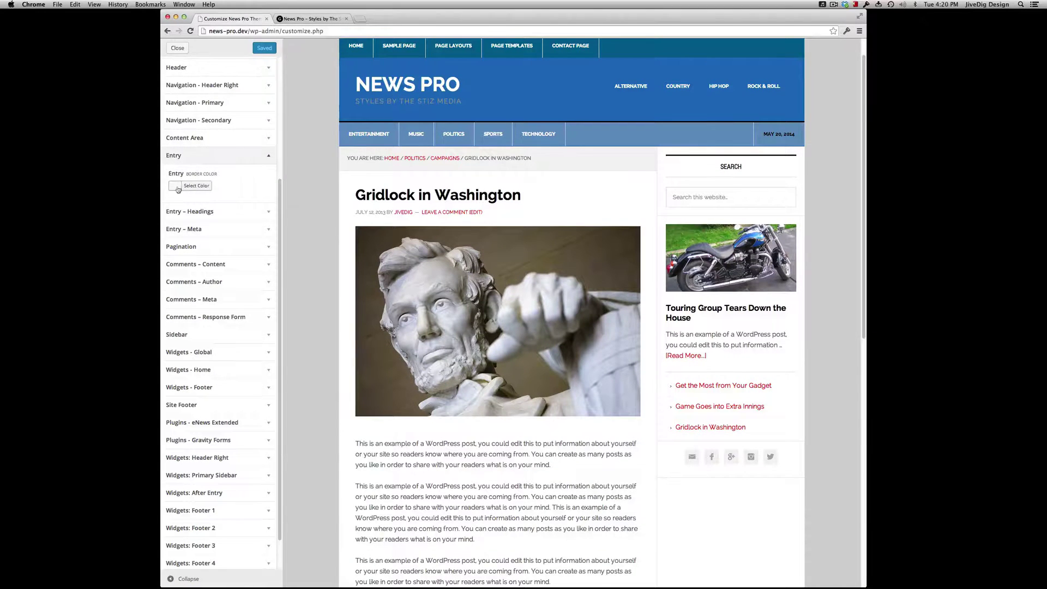
scroll(506, 191, down, 5)
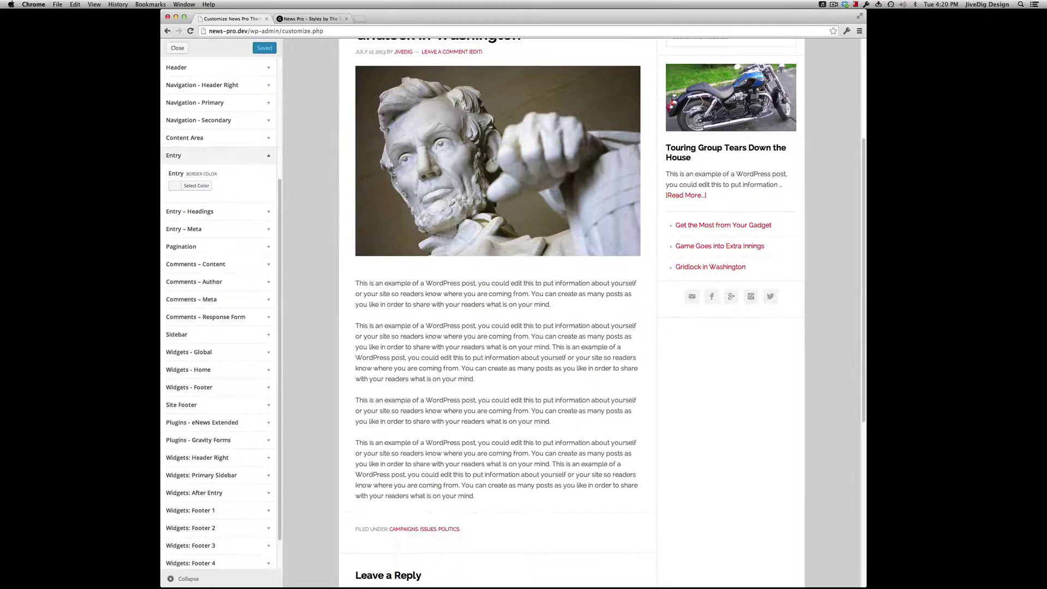
click(196, 186)
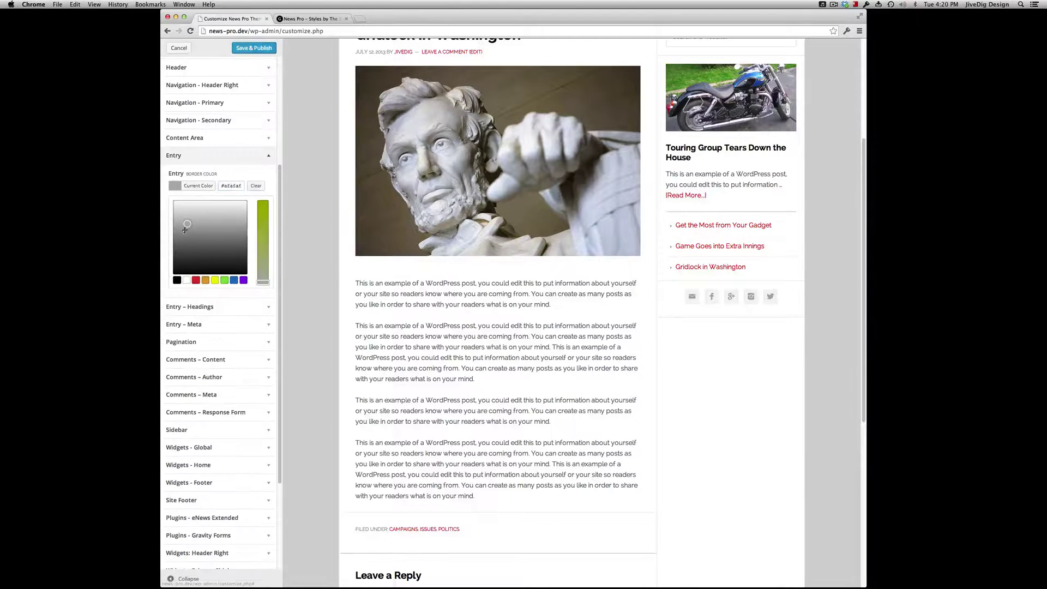
mouse_move(178, 252)
mouse_down()
mouse_move(177, 237)
mouse_move(175, 254)
mouse_up()
scroll(456, 486, down, 4)
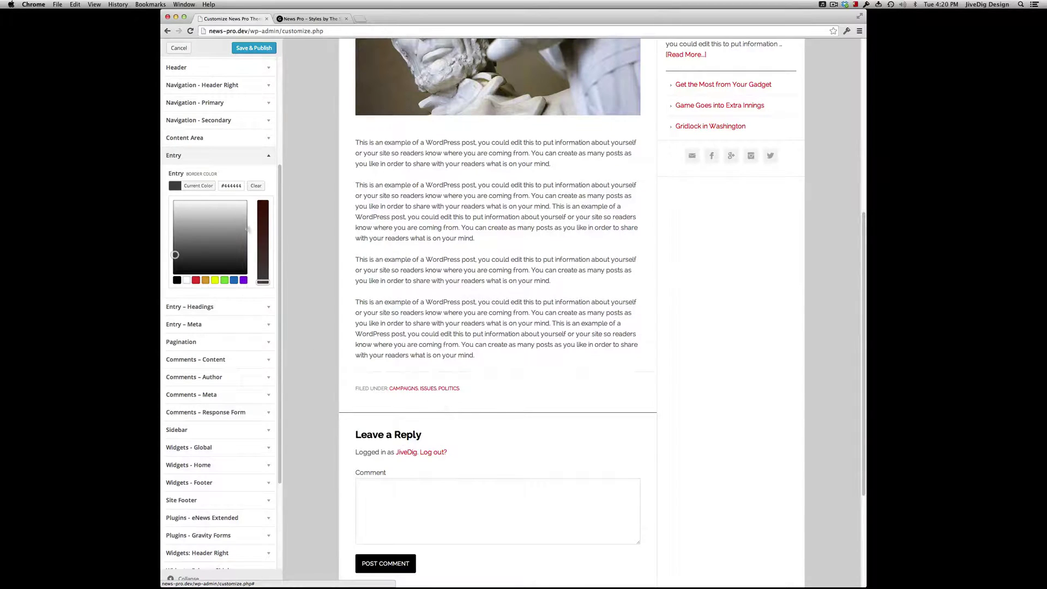
click(175, 184)
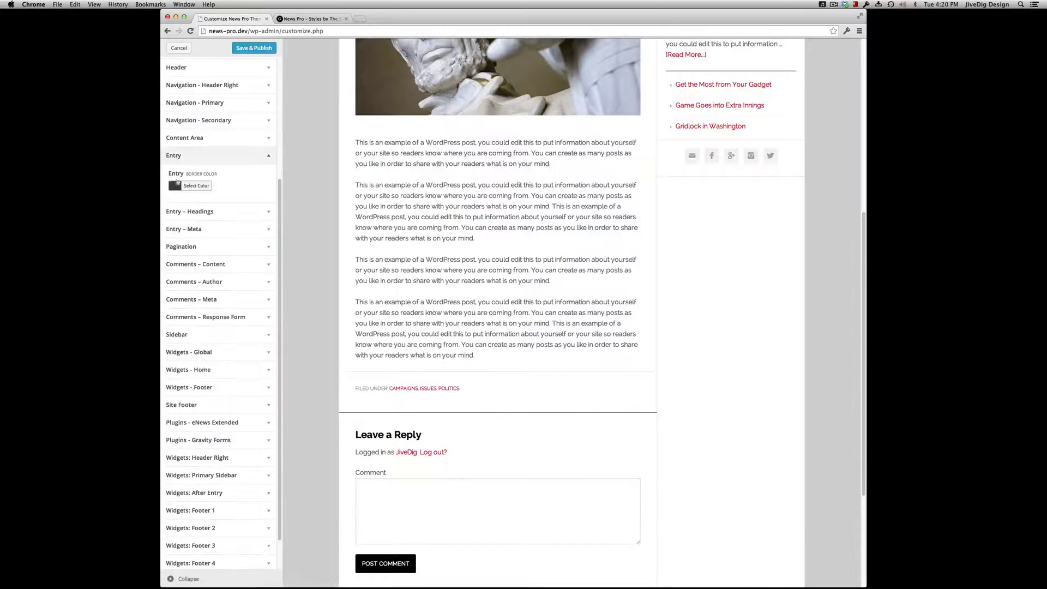
click(188, 157)
click(191, 173)
- Set entry title size to 32 px, title text to light grey, and title links to #444444
scroll(474, 240, up, 6)
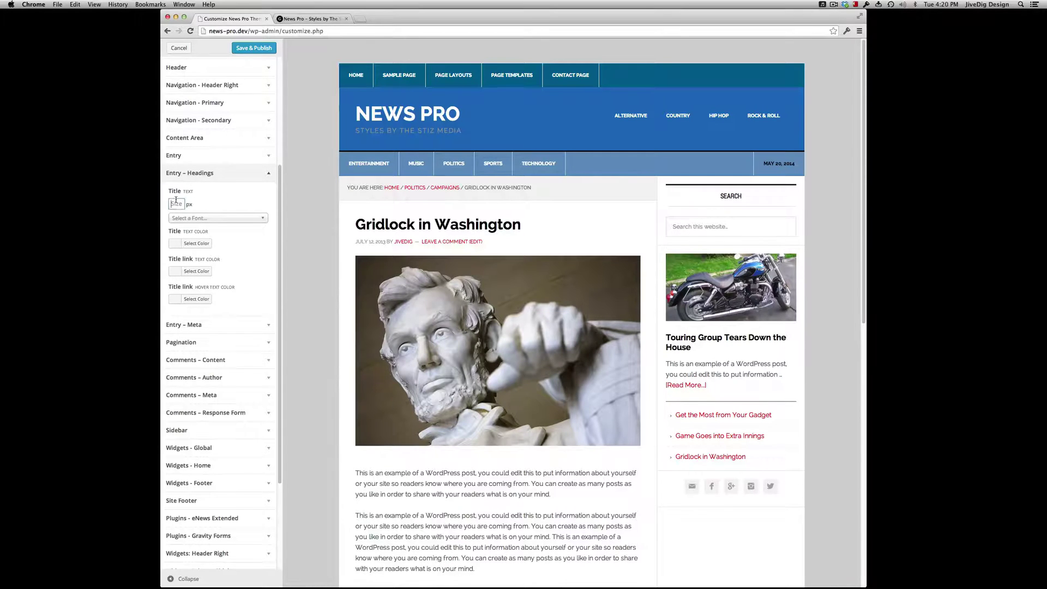
text(2)
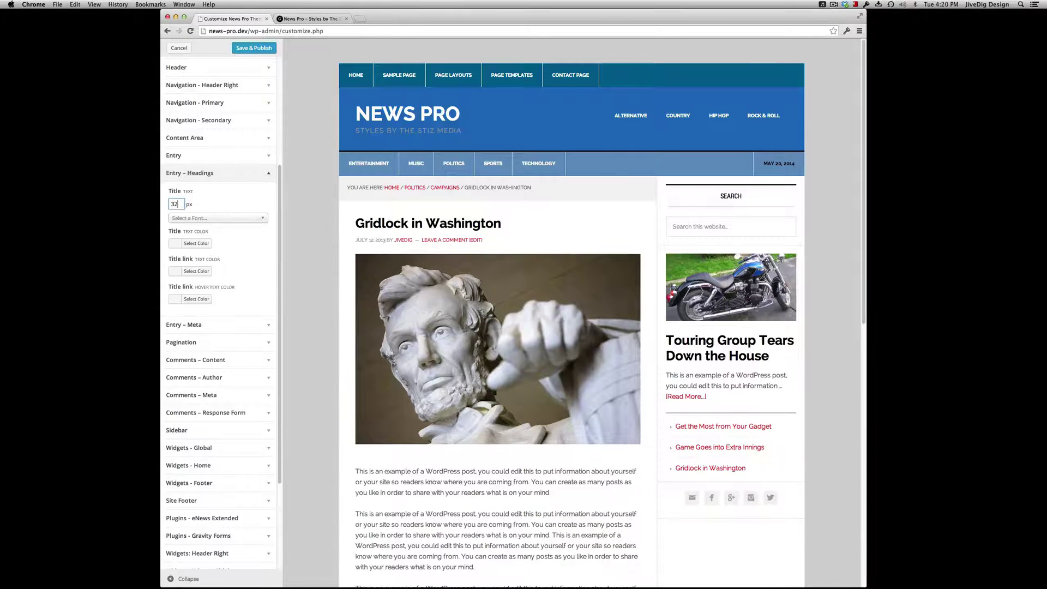
click(187, 242)
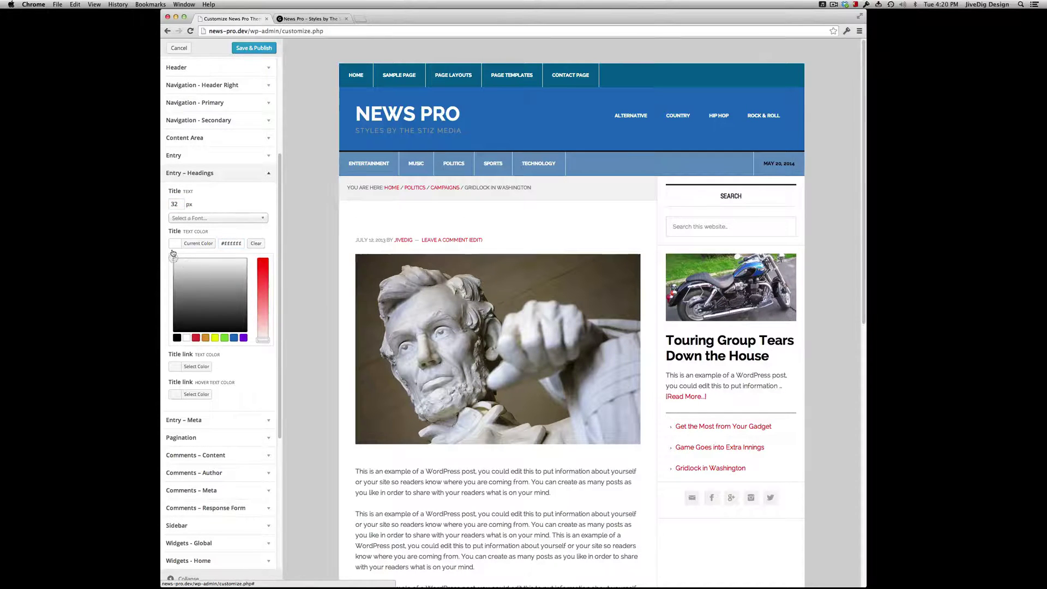
drag(173, 253, 168, 273)
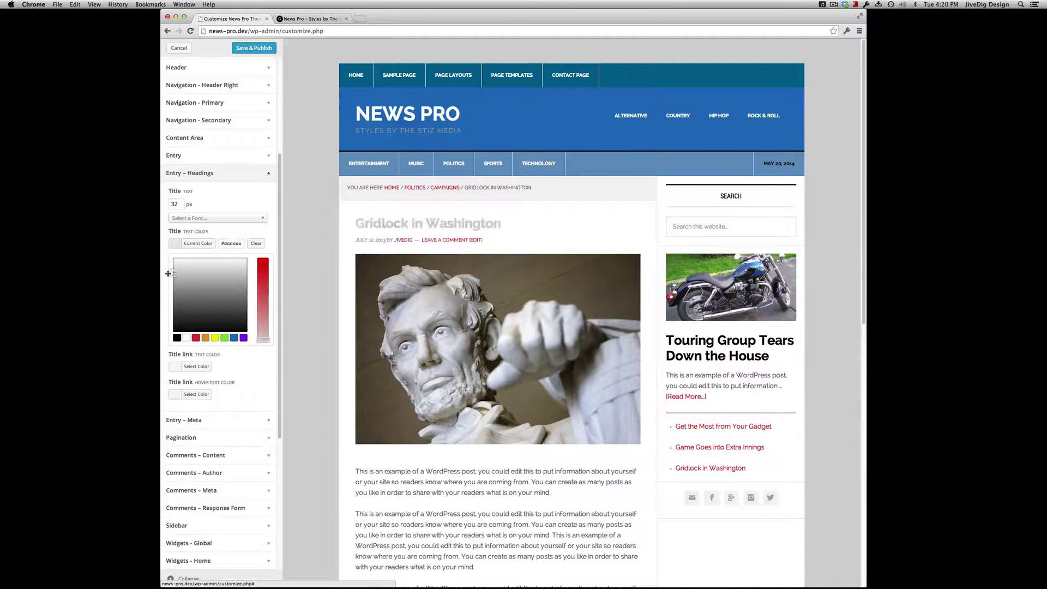
click(171, 281)
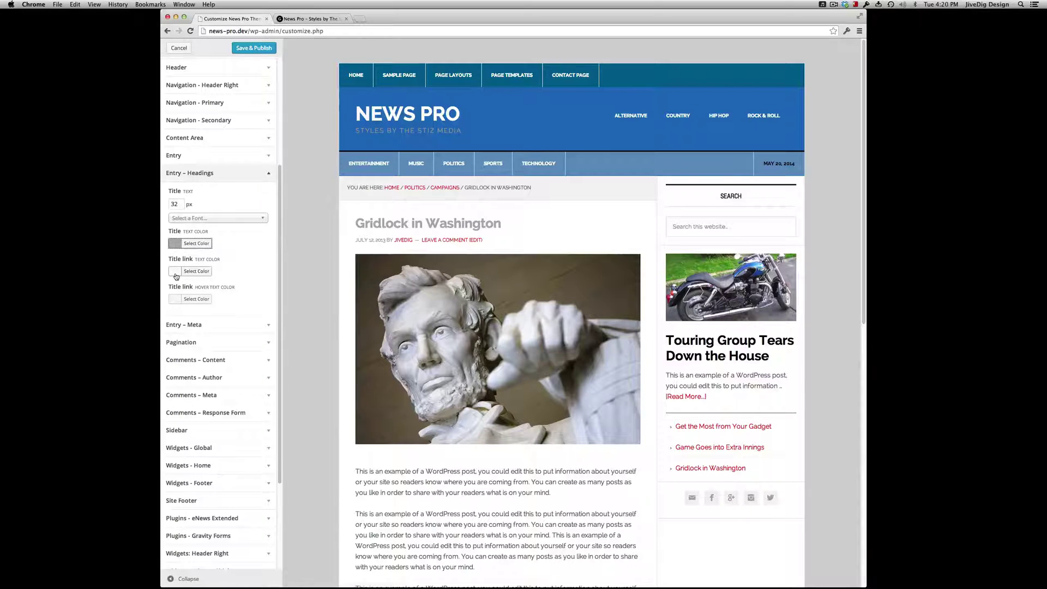
click(176, 273)
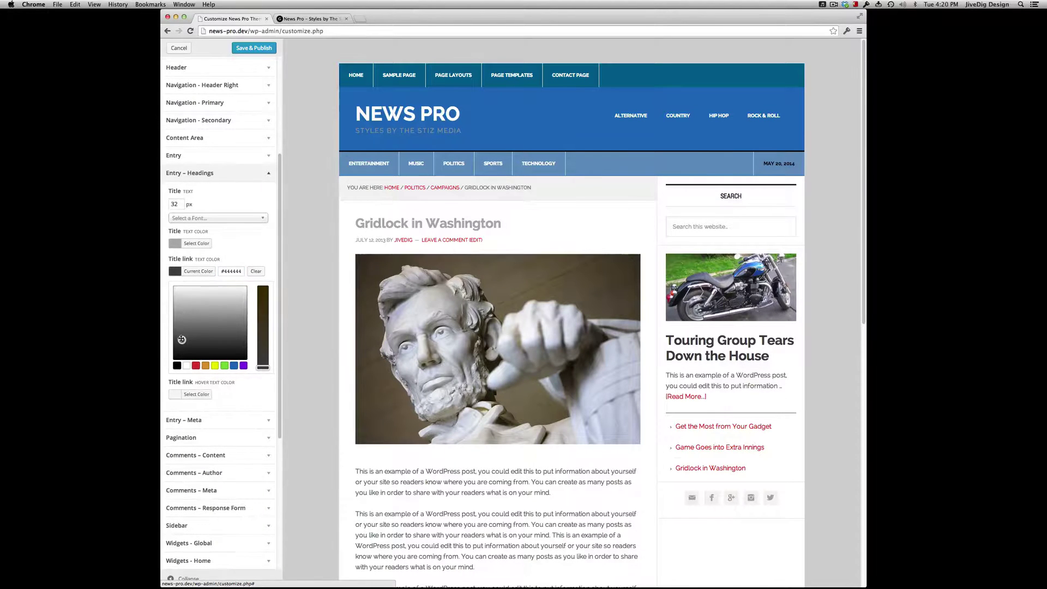
click(176, 272)
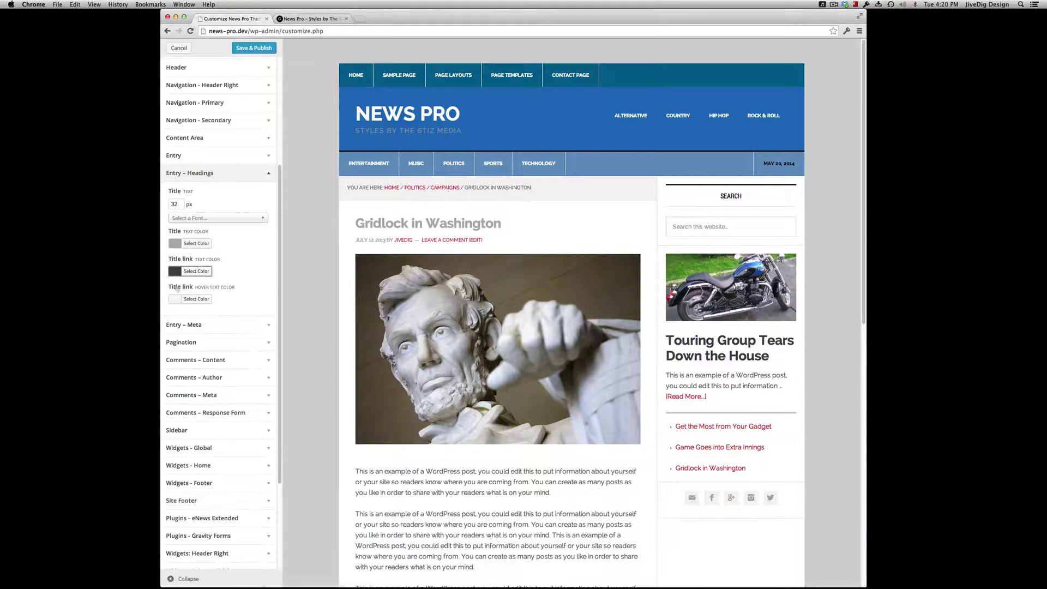
click(182, 325)
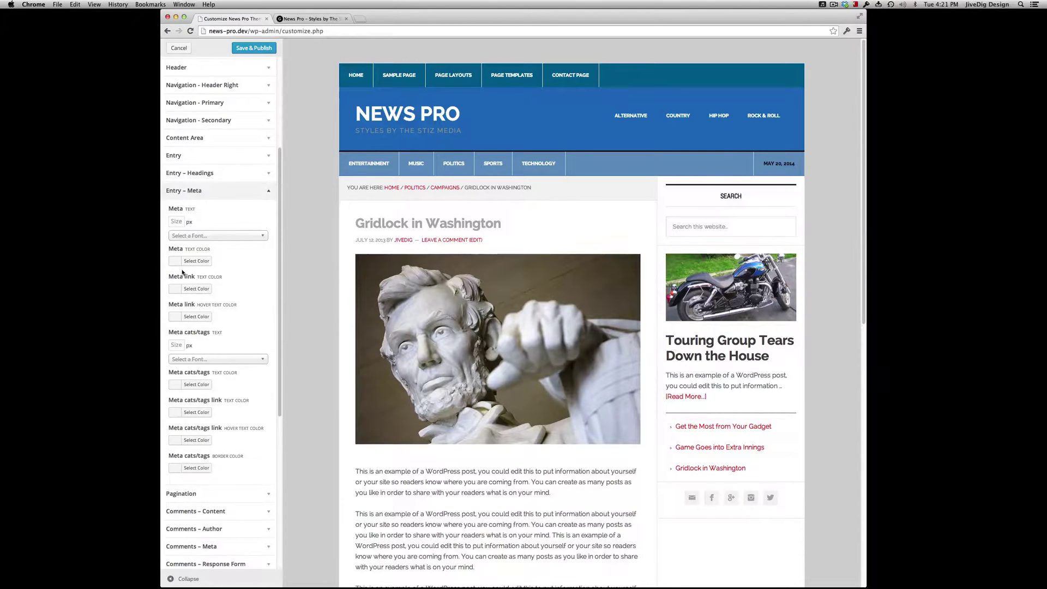
- Make the Entry – Meta link text colour purple
click(175, 287)
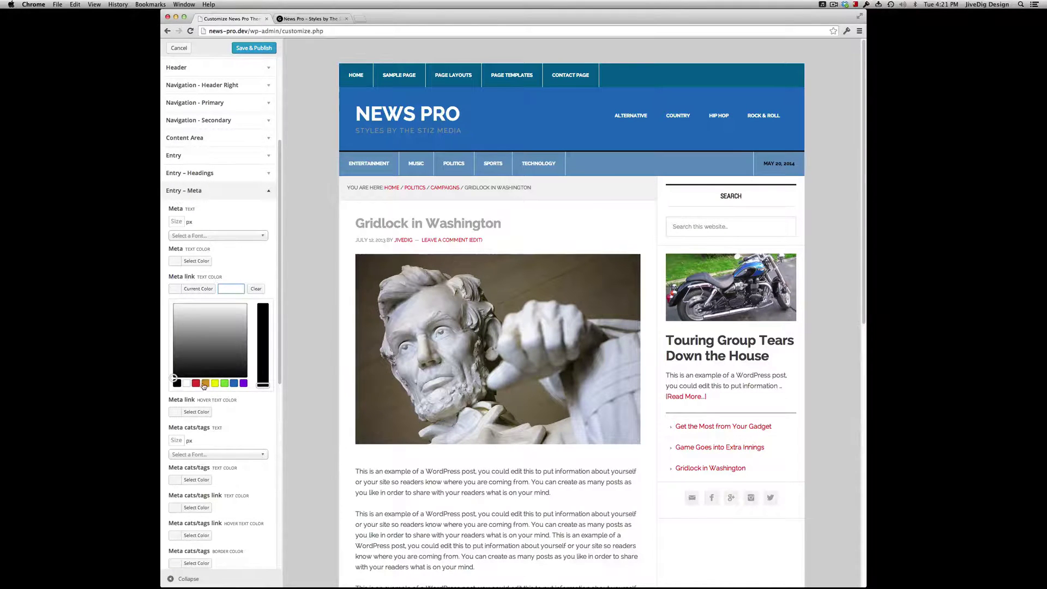
click(196, 384)
click(215, 384)
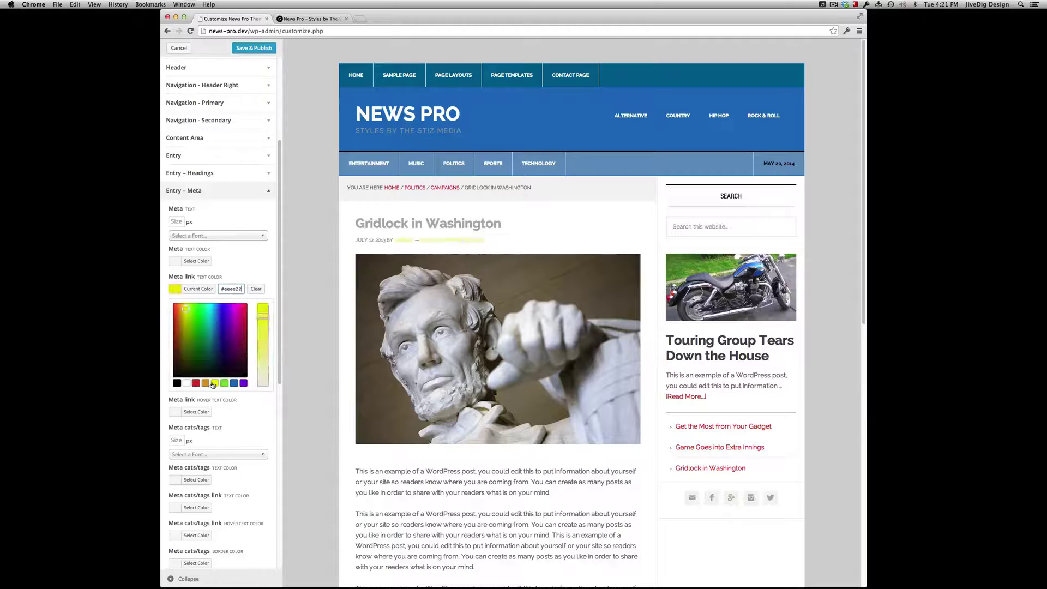
click(234, 384)
click(243, 383)
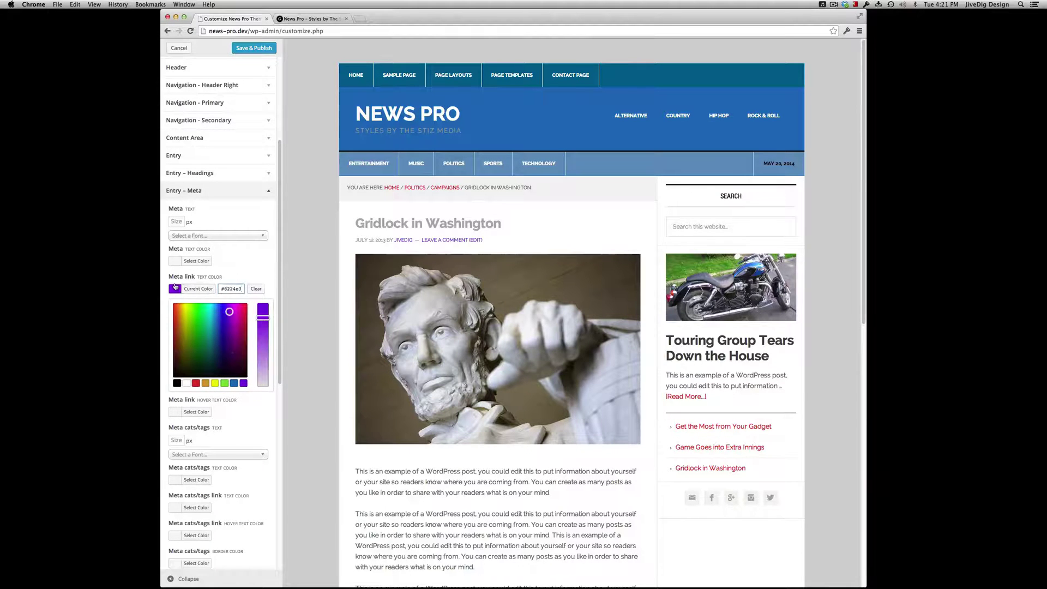
click(180, 303)
scroll(344, 229, down, 10)
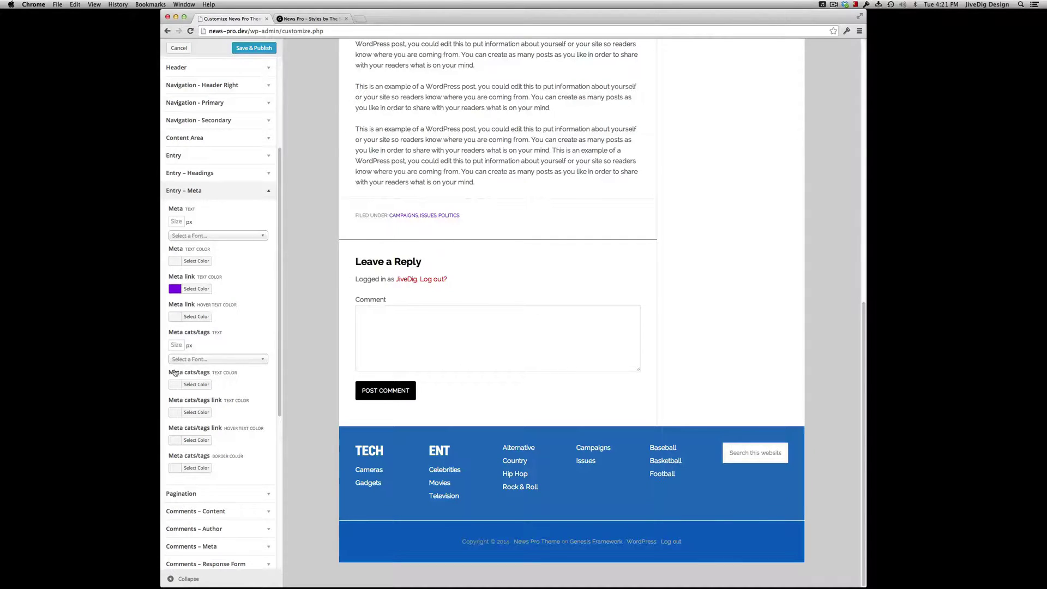
- Colour the meta category and tag links orange #dd9933
click(174, 414)
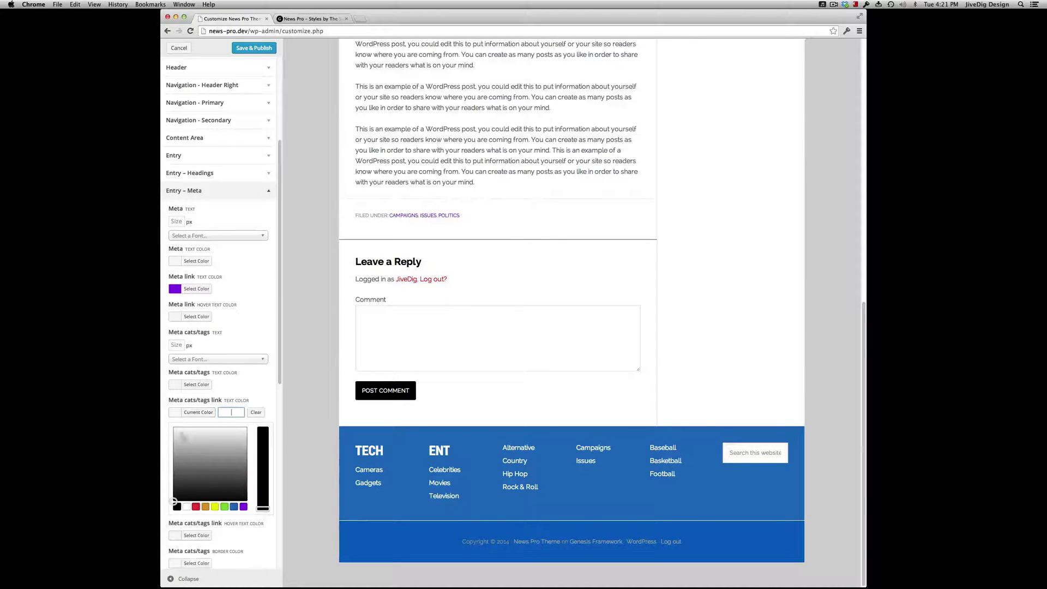
click(205, 506)
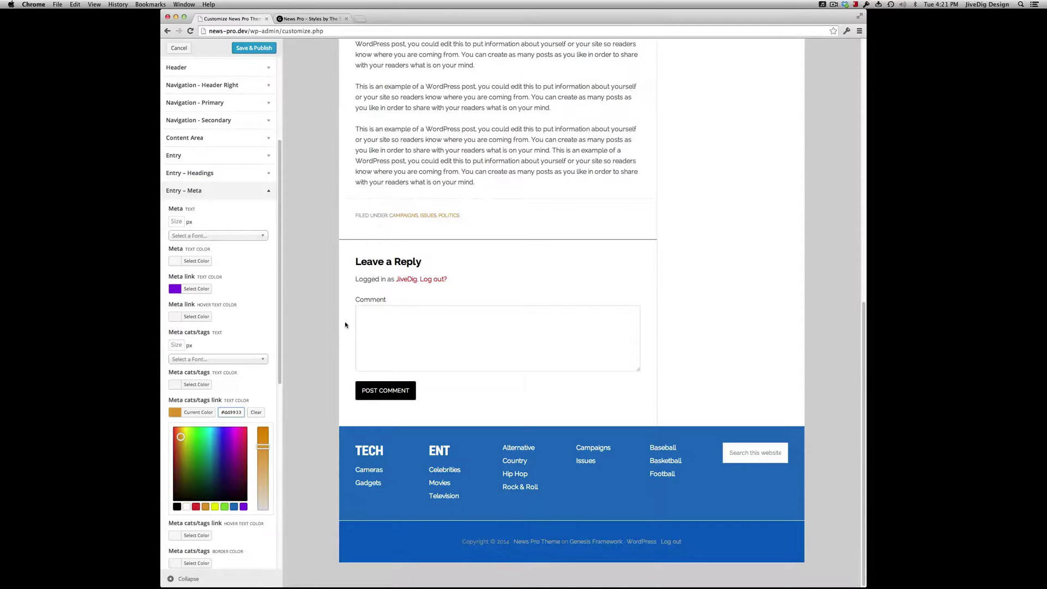
scroll(209, 331, down, 10)
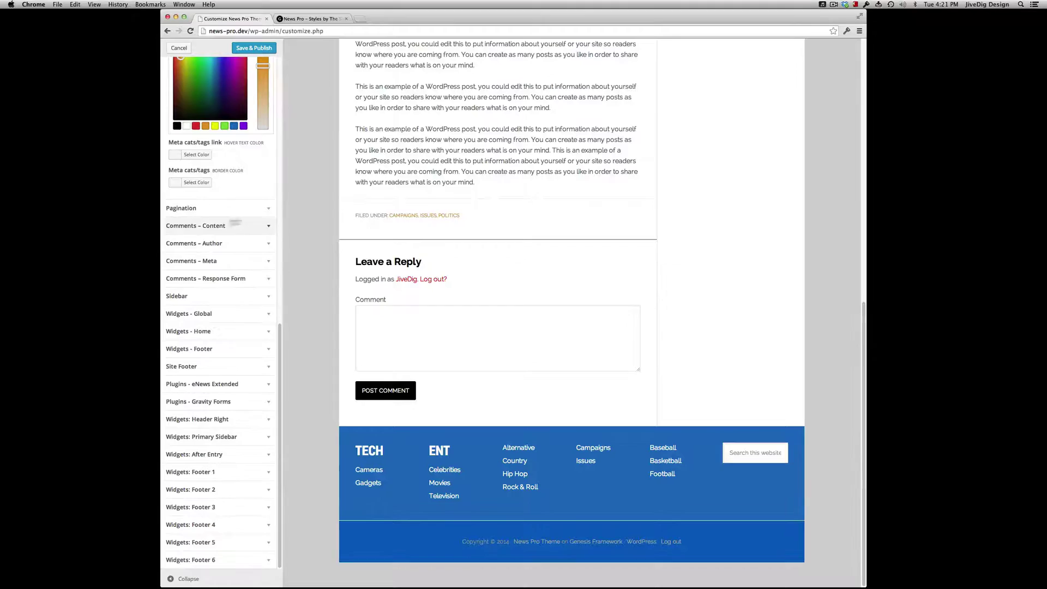
click(395, 331)
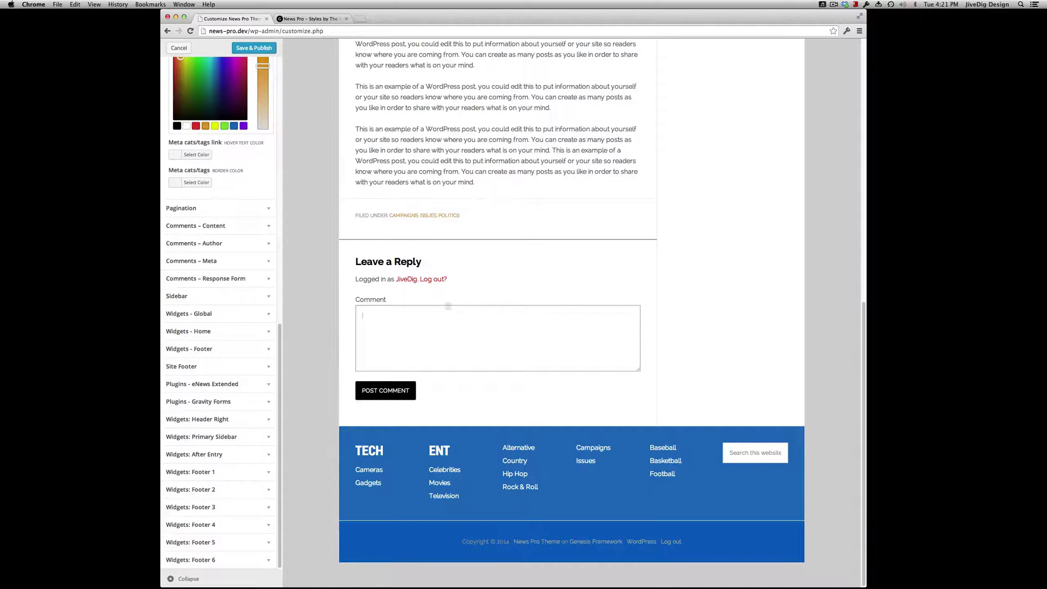
- Open the Gravity Forms style settings and show the Contact Page form in the preview
click(207, 401)
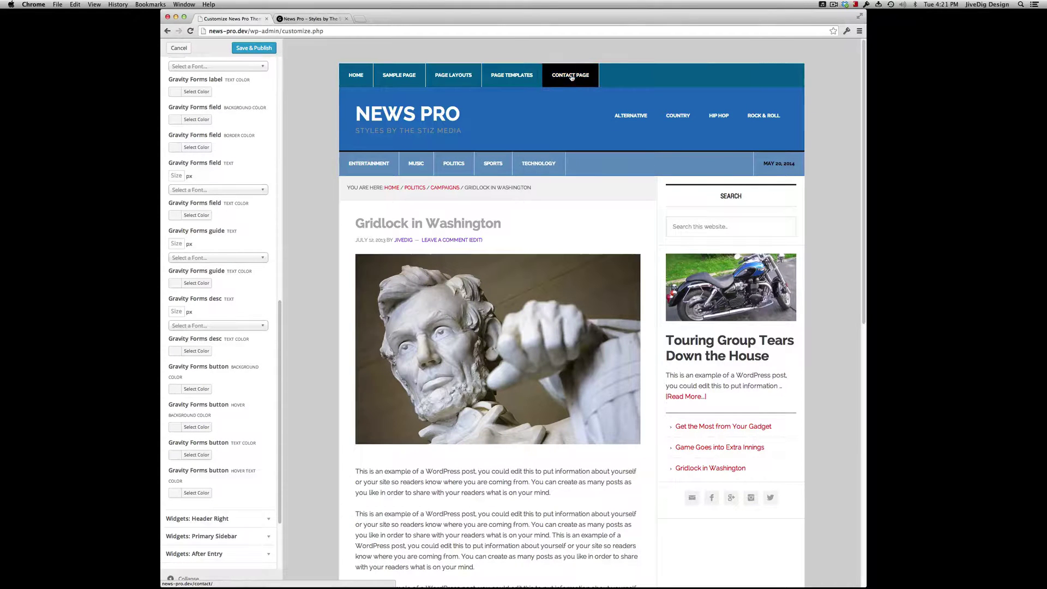
click(571, 81)
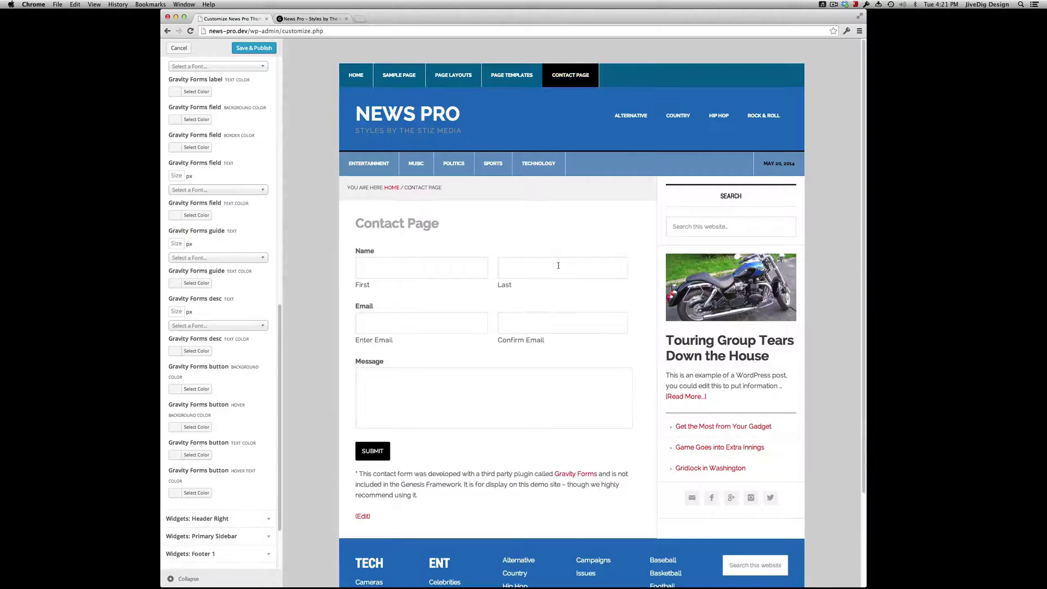
click(423, 256)
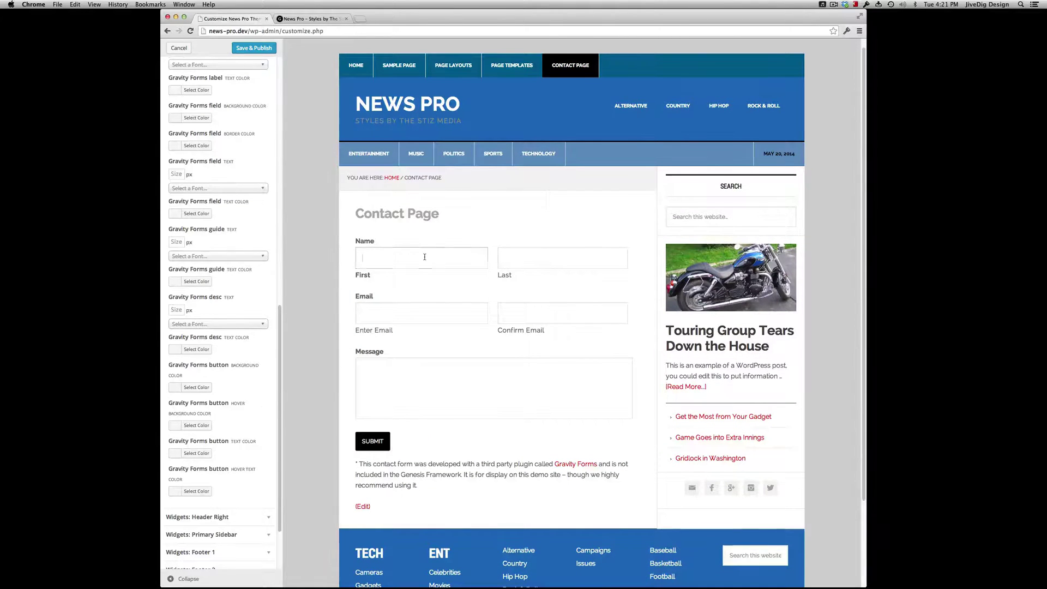
click(519, 266)
scroll(237, 375, down, 1)
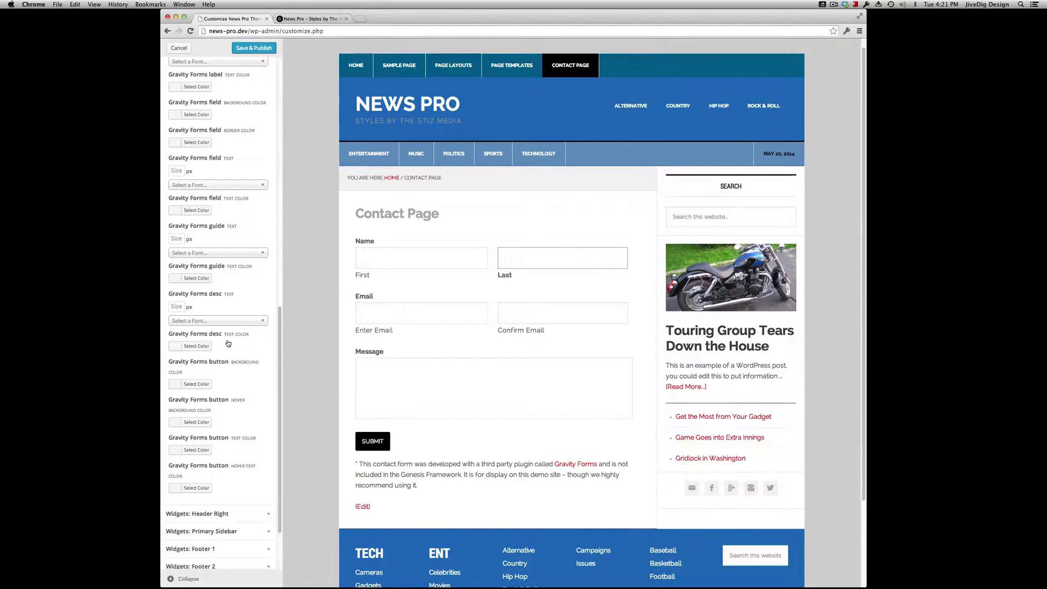
scroll(239, 375, up, 3)
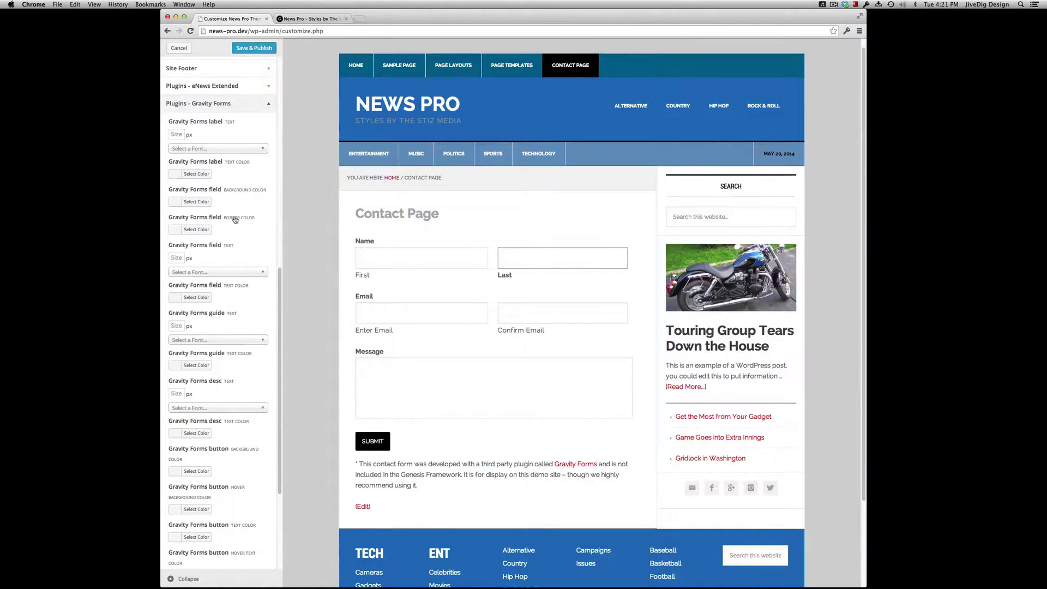
- Give the form fields black borders and a light grey #e7e7e7 background
click(195, 230)
drag(170, 277, 166, 322)
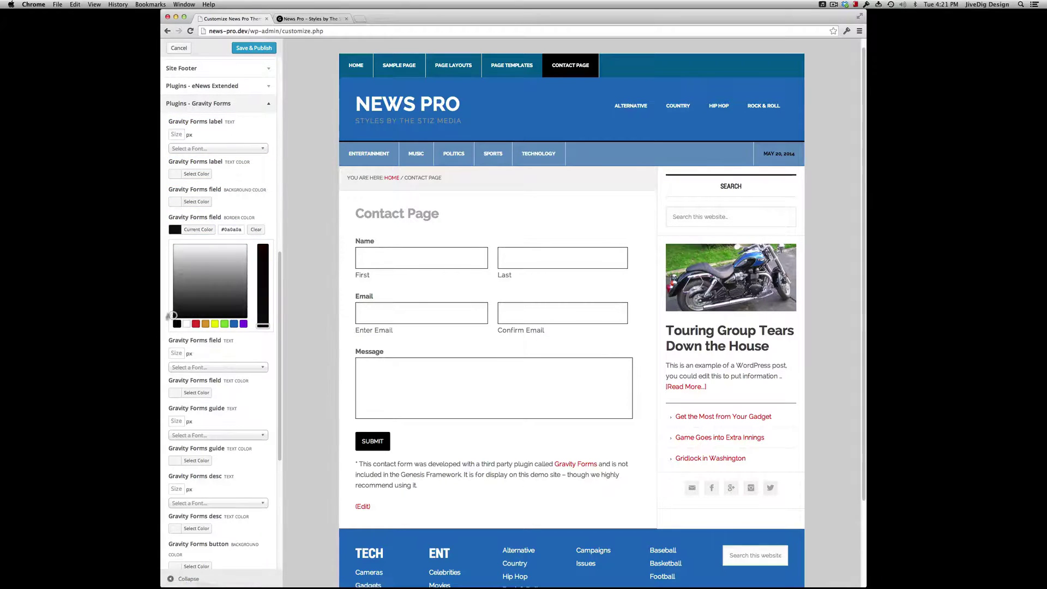
click(195, 201)
click(173, 225)
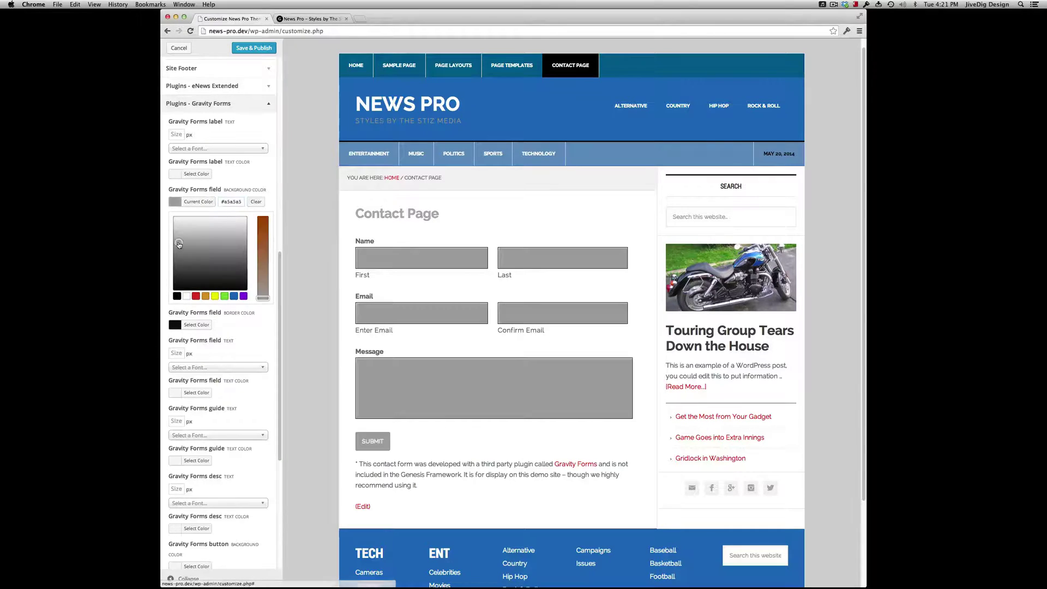
drag(169, 218, 173, 218)
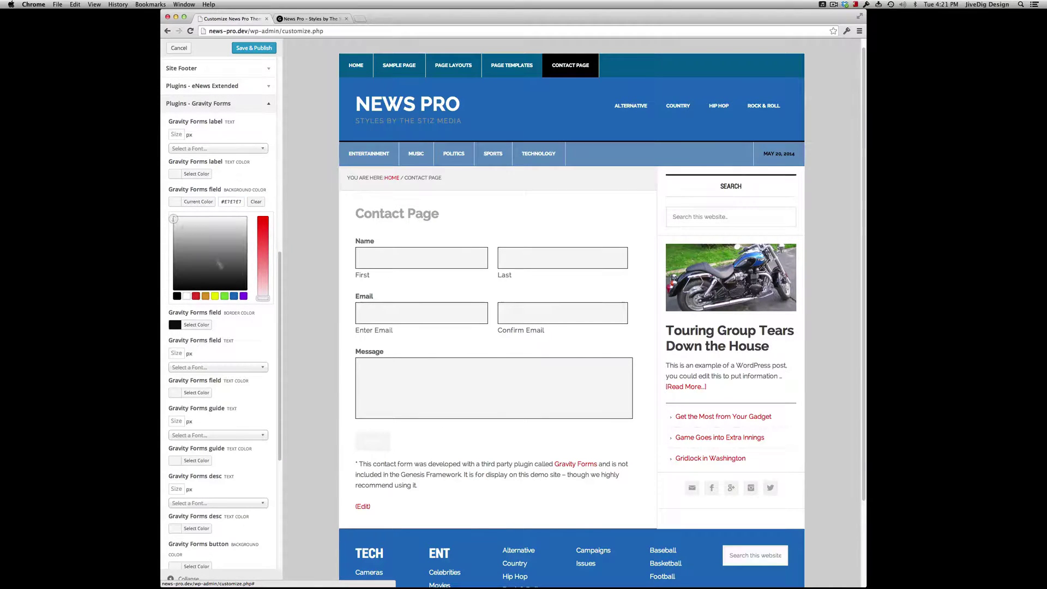
click(176, 201)
scroll(185, 218, down, 3)
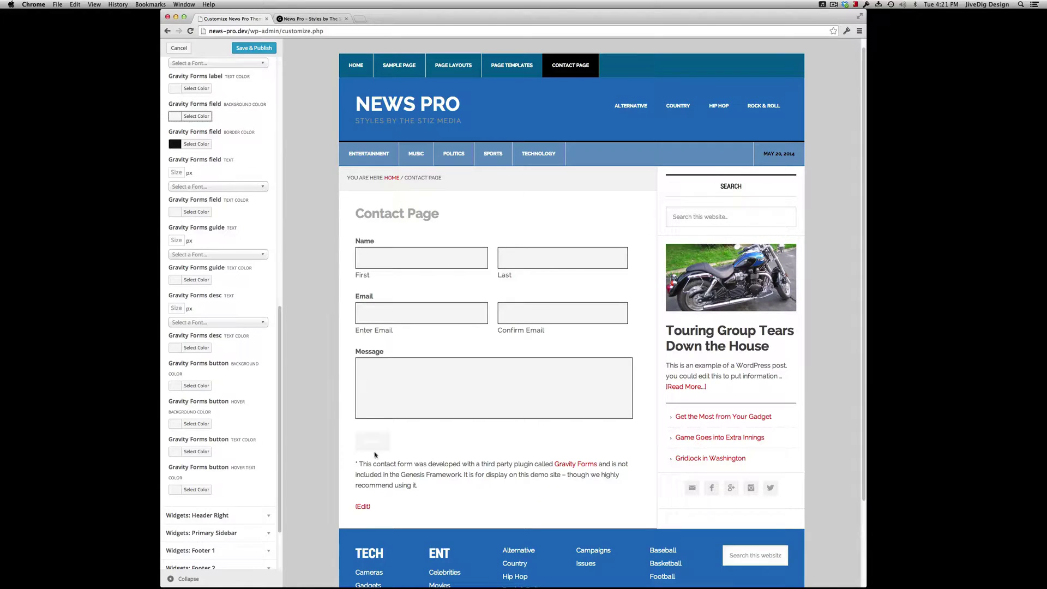
- Make the Submit button background red #dd3333 and save and publish the changes
click(175, 389)
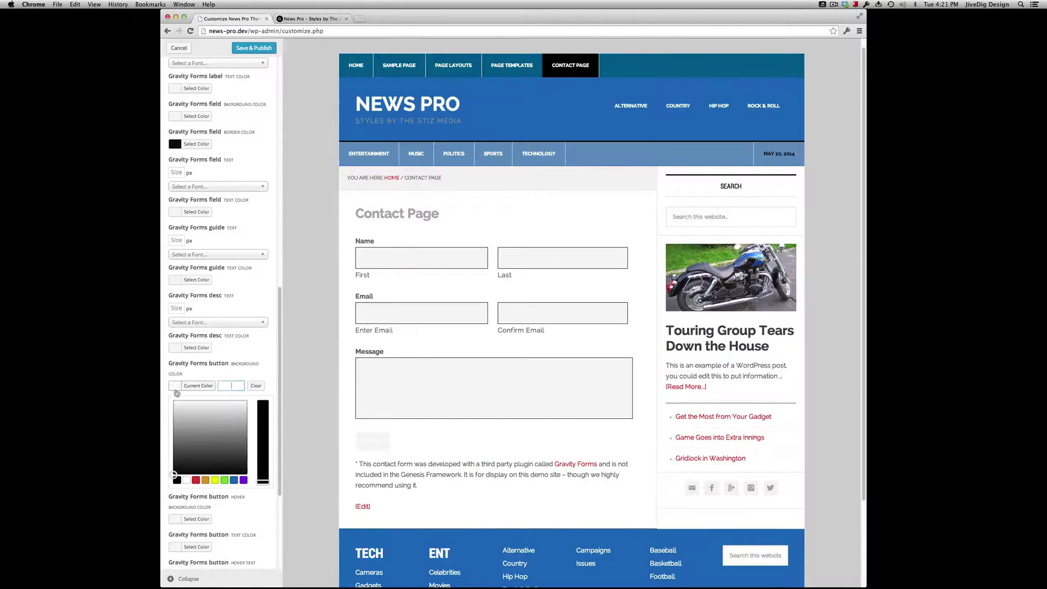
click(196, 480)
scroll(255, 219, down, 2)
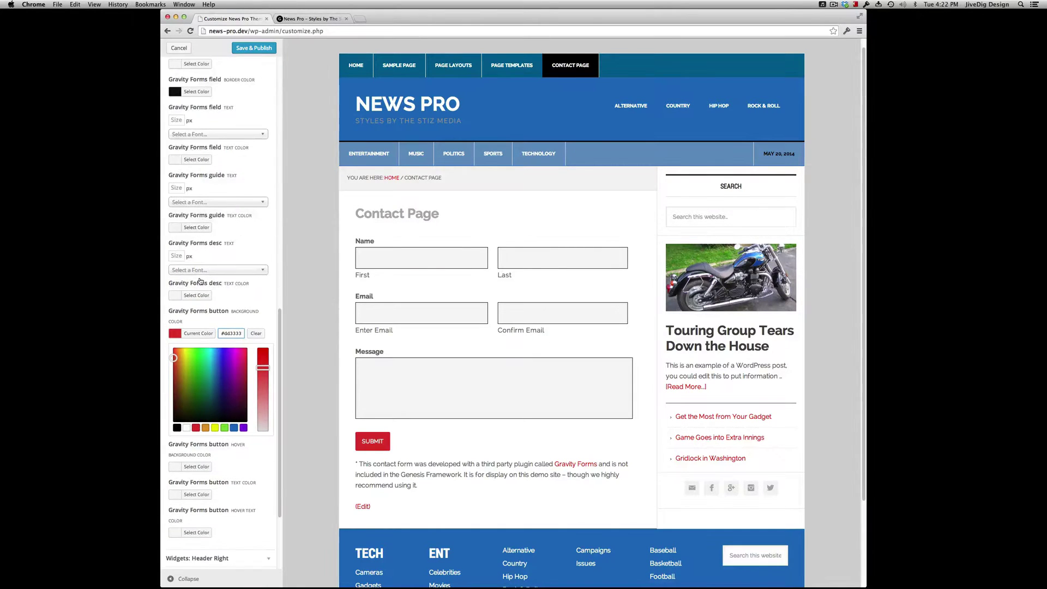
scroll(255, 224, up, 10)
click(254, 48)
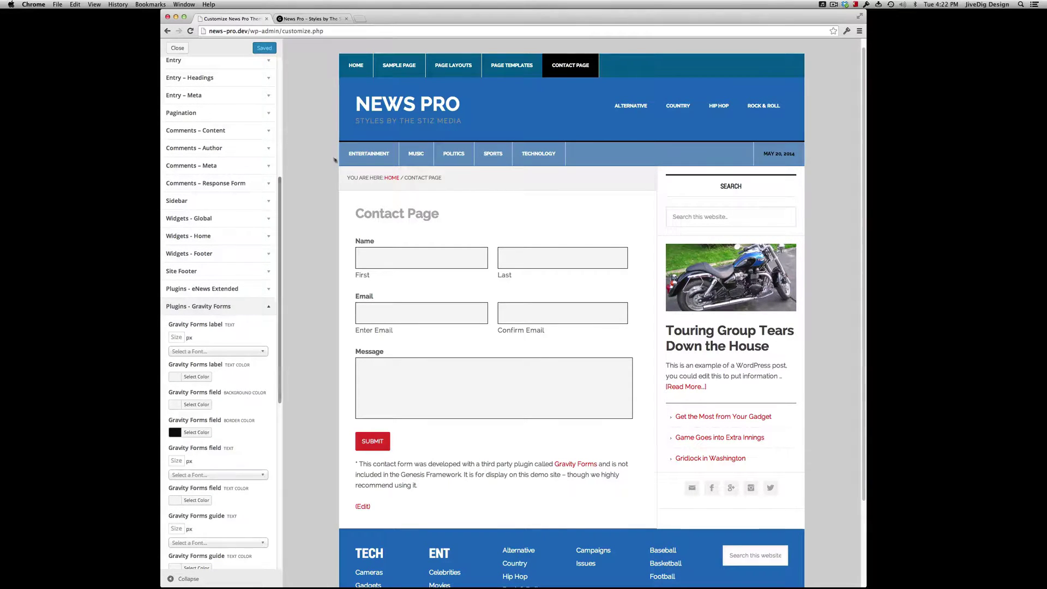
- On the live News Pro site, open the Contact Page and scroll through the published form
click(311, 19)
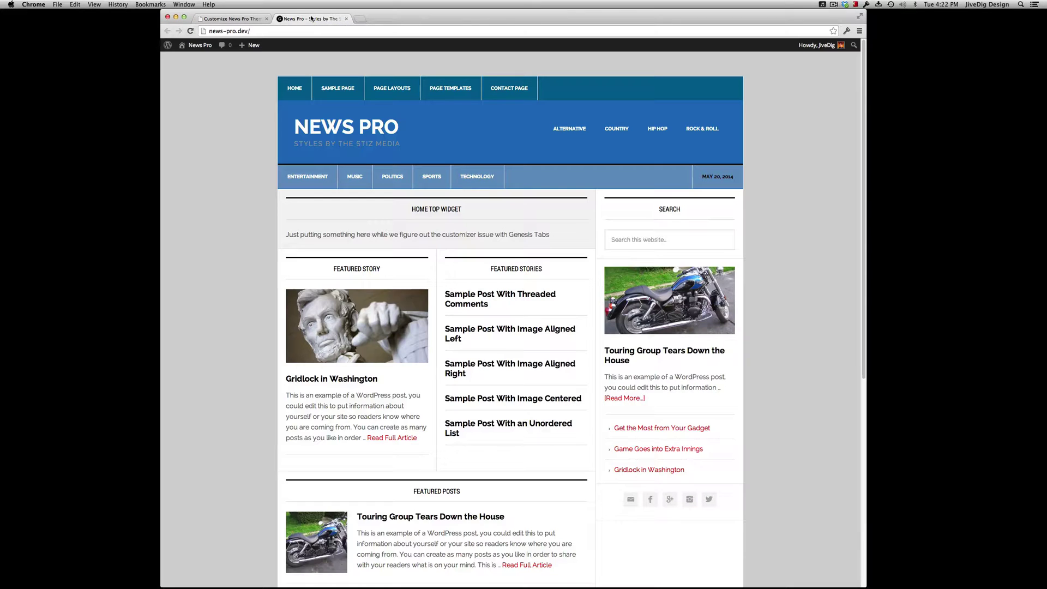
click(507, 88)
scroll(694, 189, down, 3)
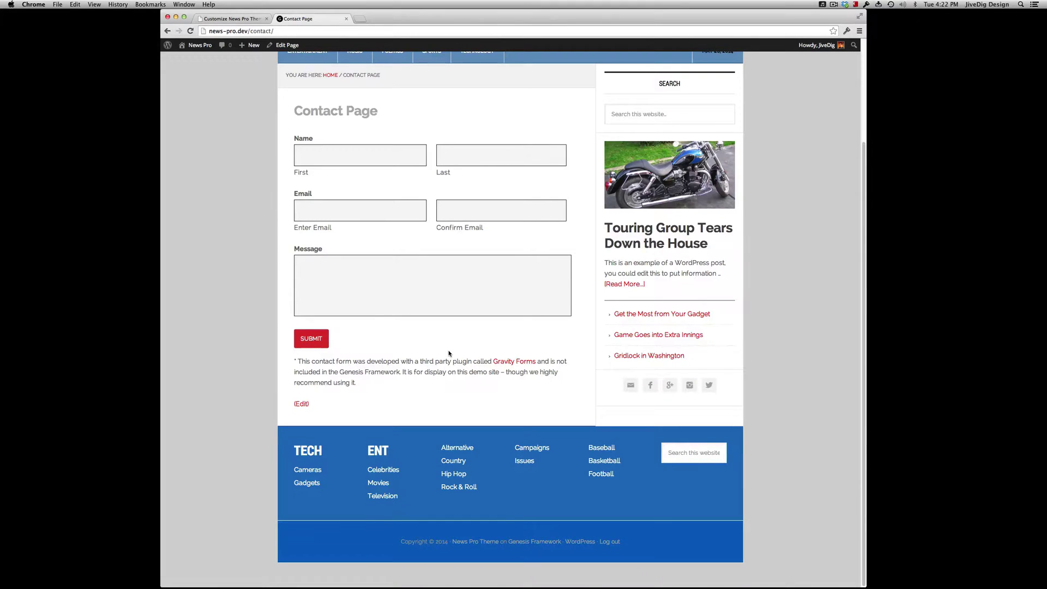
scroll(449, 354, up, 3)
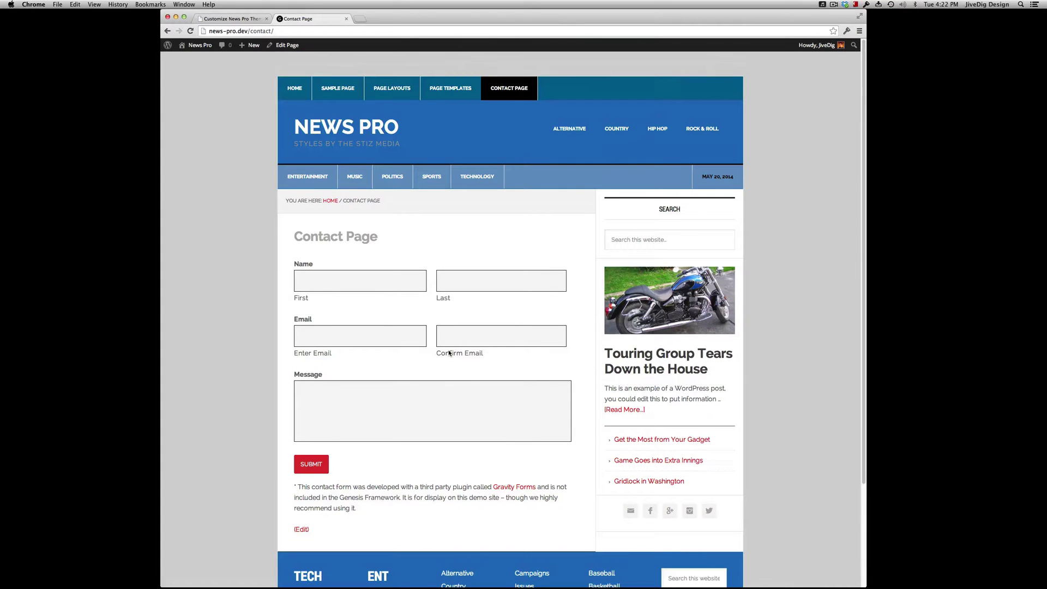